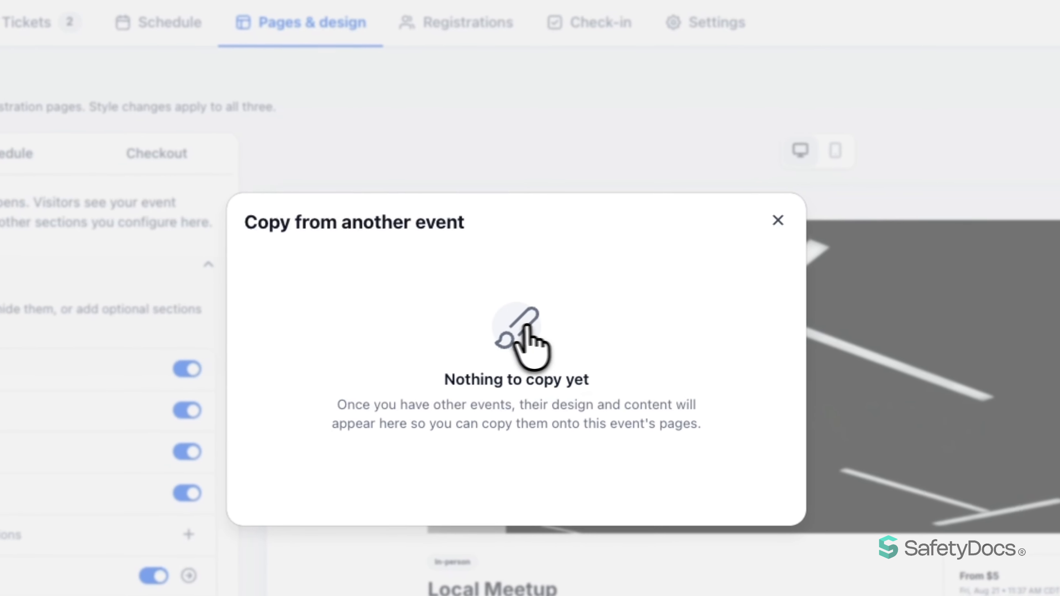
# Step: Dismiss the copy-from-another-event dialog and look through the page text, style and code settings, returning to the page settings
pyautogui.click(780, 220)
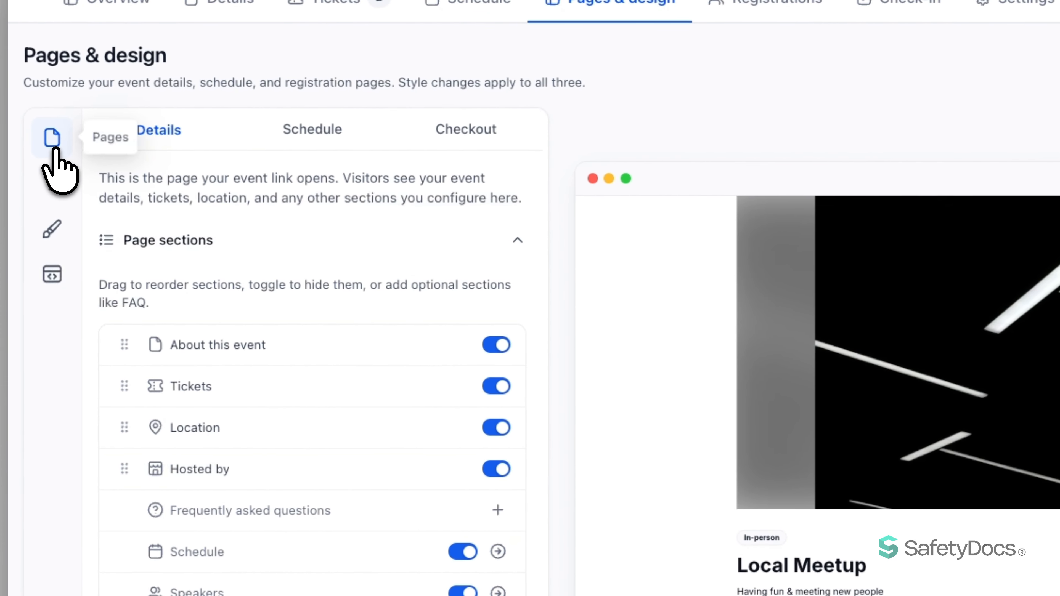
pyautogui.click(53, 183)
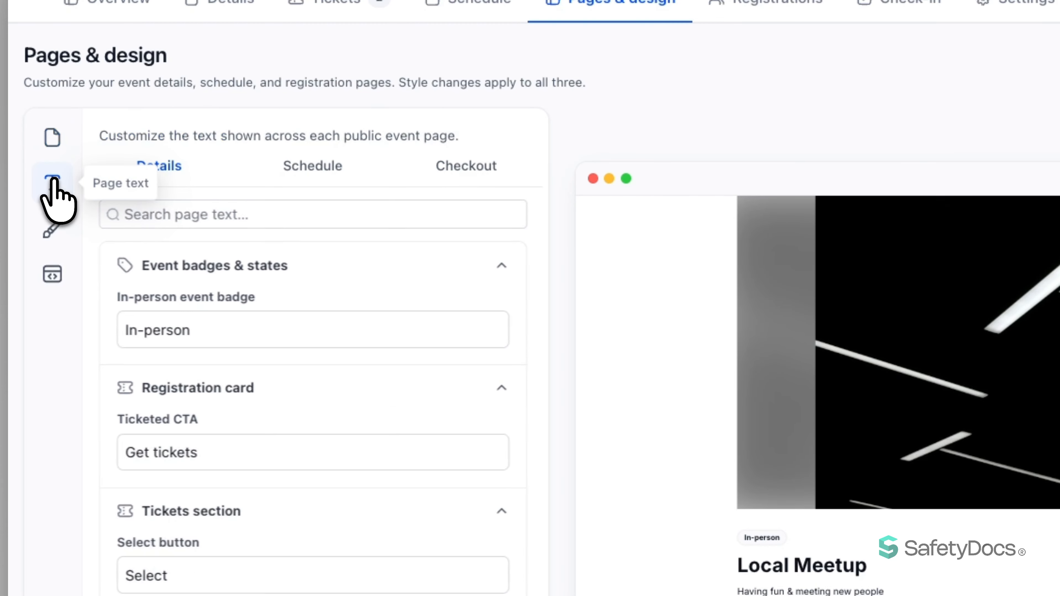
pyautogui.click(53, 227)
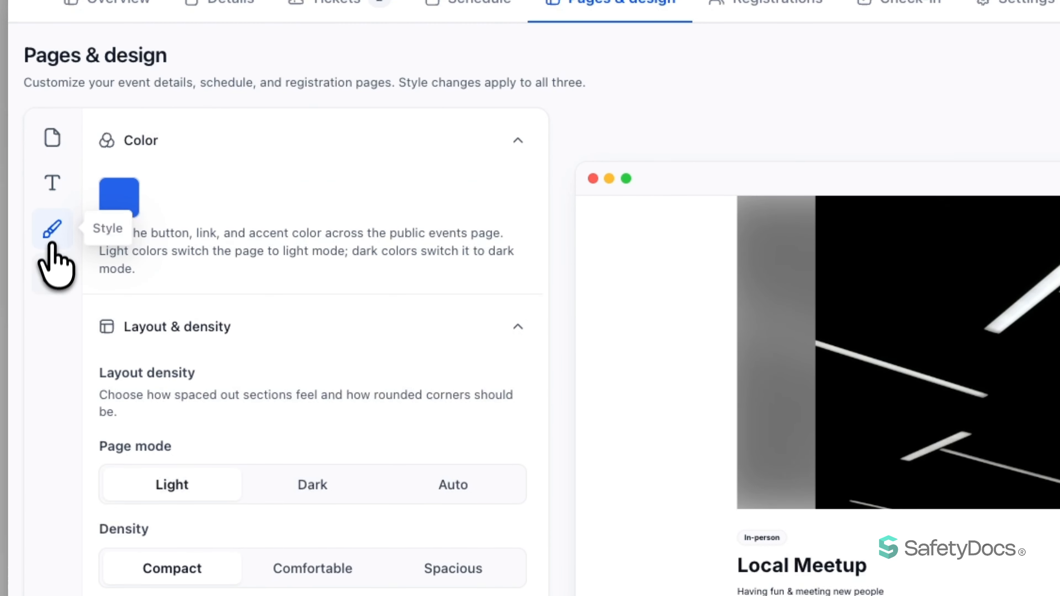
pyautogui.click(51, 274)
pyautogui.click(52, 140)
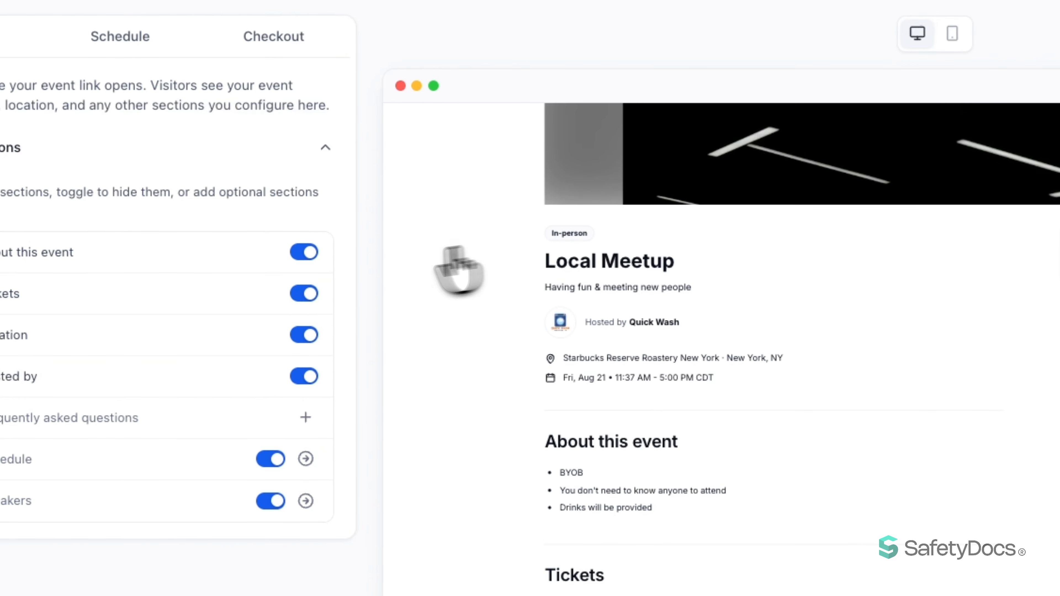
# Step: Hide the Tickets section on the Details page and show it again, opening its title for editing
pyautogui.click(302, 294)
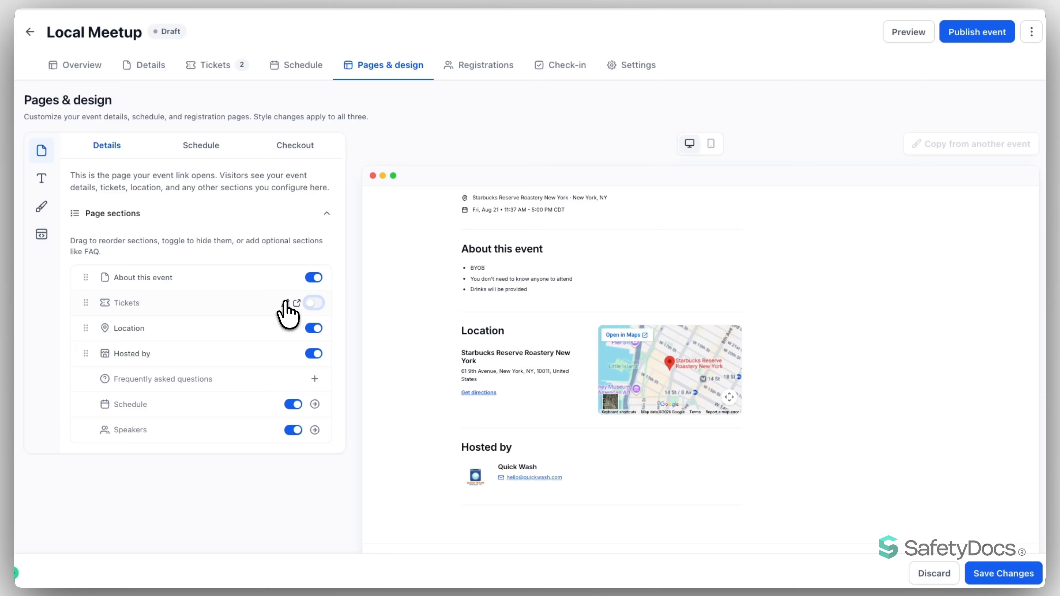
pyautogui.click(286, 302)
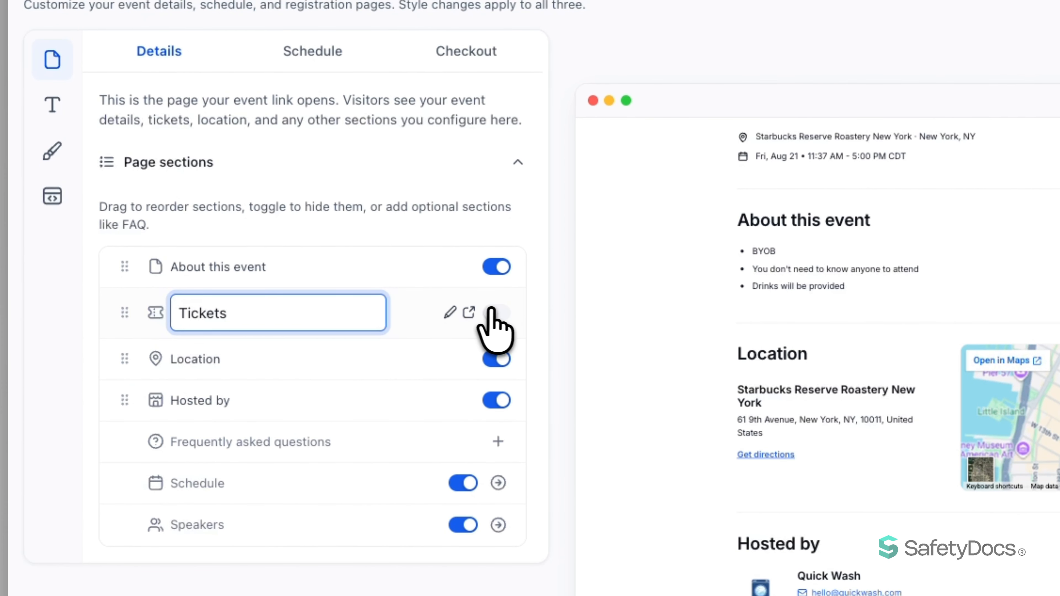
pyautogui.click(493, 312)
pyautogui.click(451, 309)
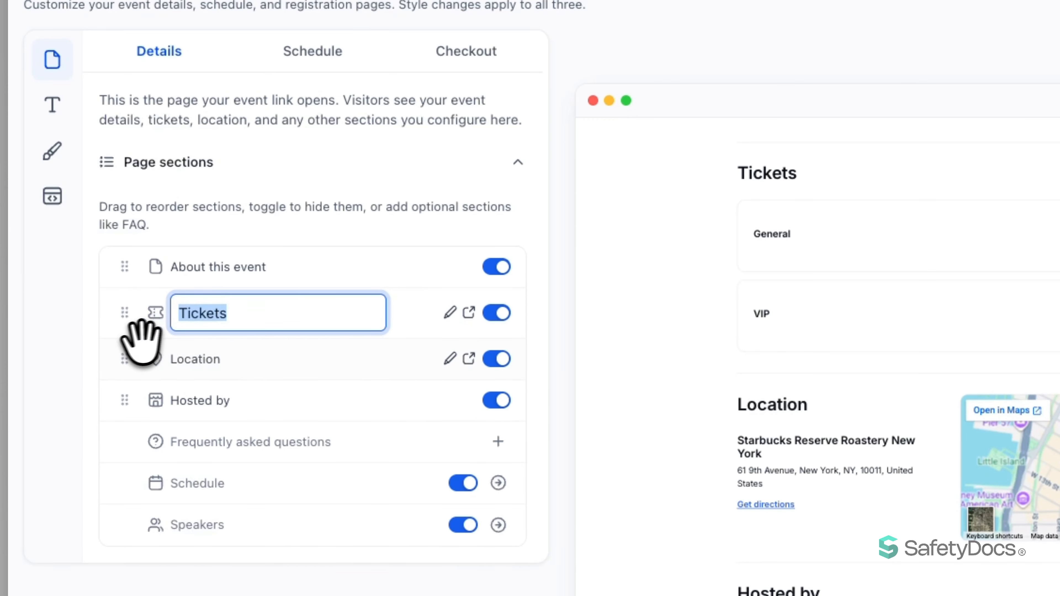
# Step: Move the Location section above About this event in the Details page's section order
pyautogui.moveTo(120, 351); pyautogui.dragTo(134, 283)
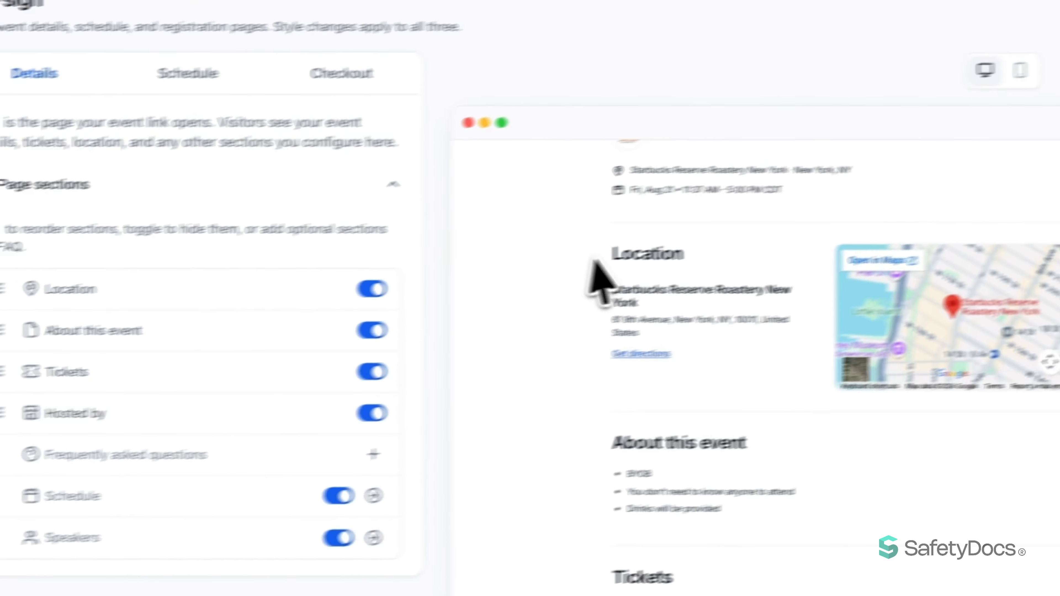
pyautogui.scroll(5, 592, 265)
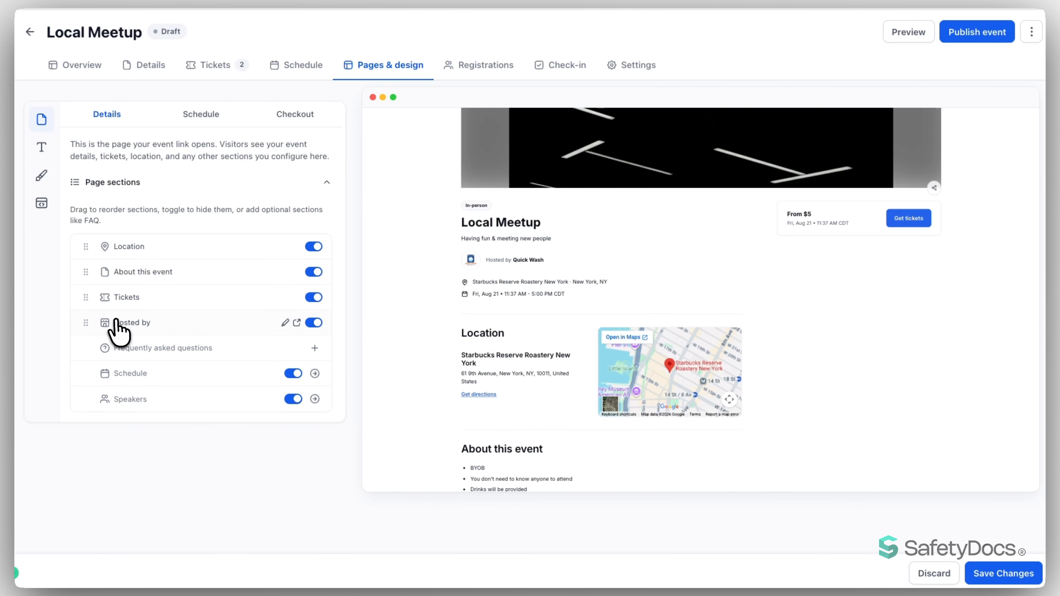
# Step: Hide the Hosted by section on the Details page and show it again
pyautogui.click(313, 322)
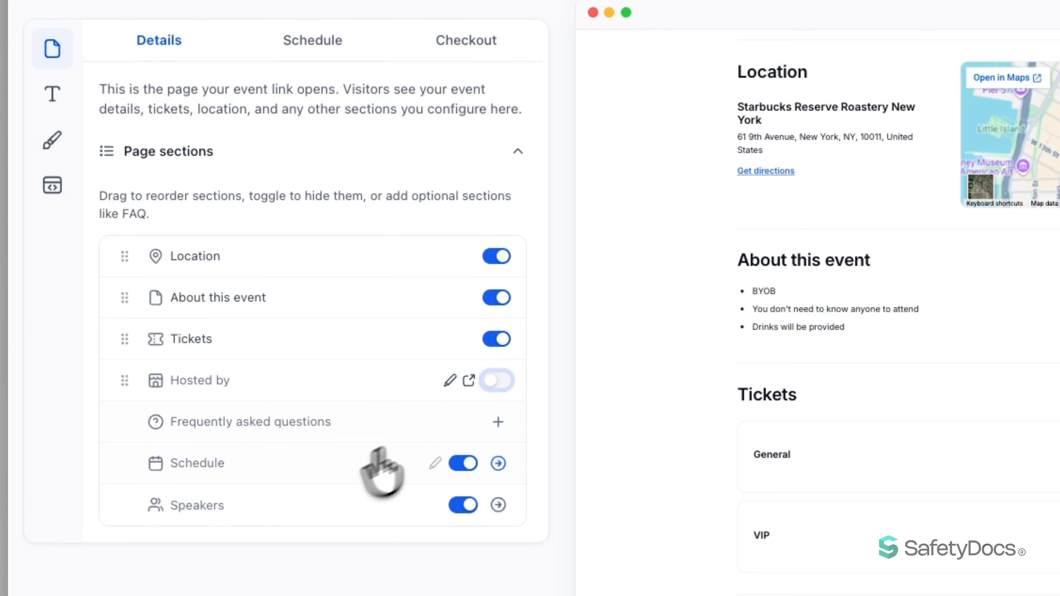
pyautogui.click(499, 380)
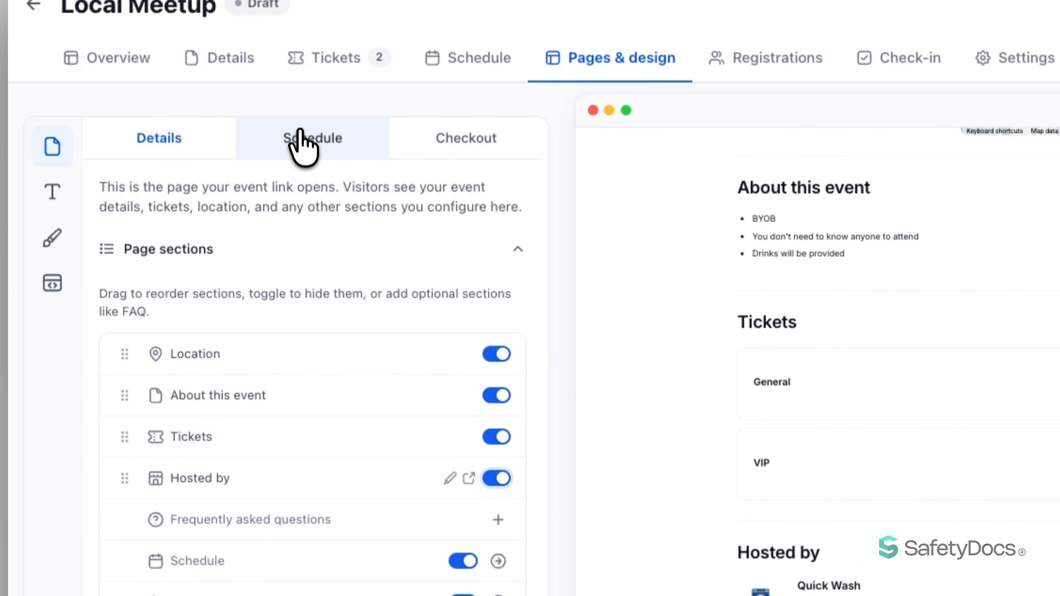
# Step: Review the Schedule page settings and the Checkout page's form settings, selecting the checkout title text
pyautogui.click(301, 36)
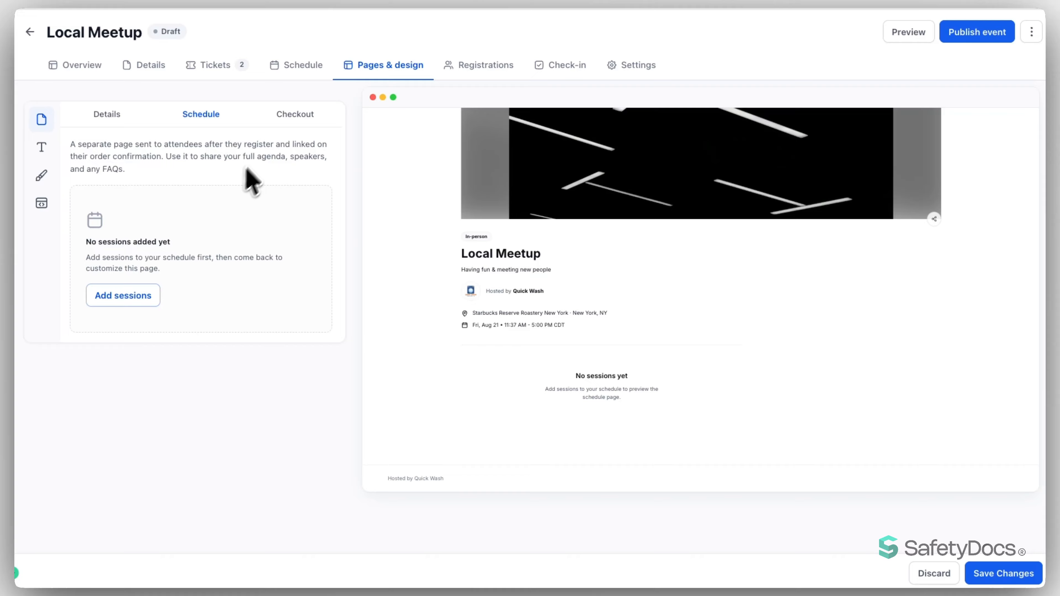
pyautogui.click(296, 116)
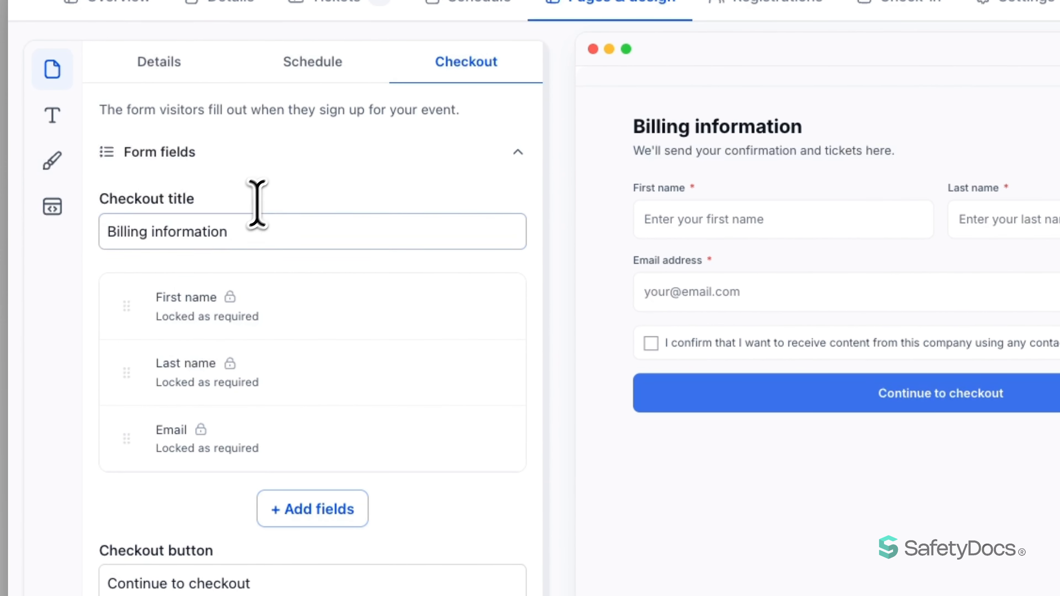
pyautogui.click(248, 229)
pyautogui.moveTo(268, 233); pyautogui.dragTo(176, 234)
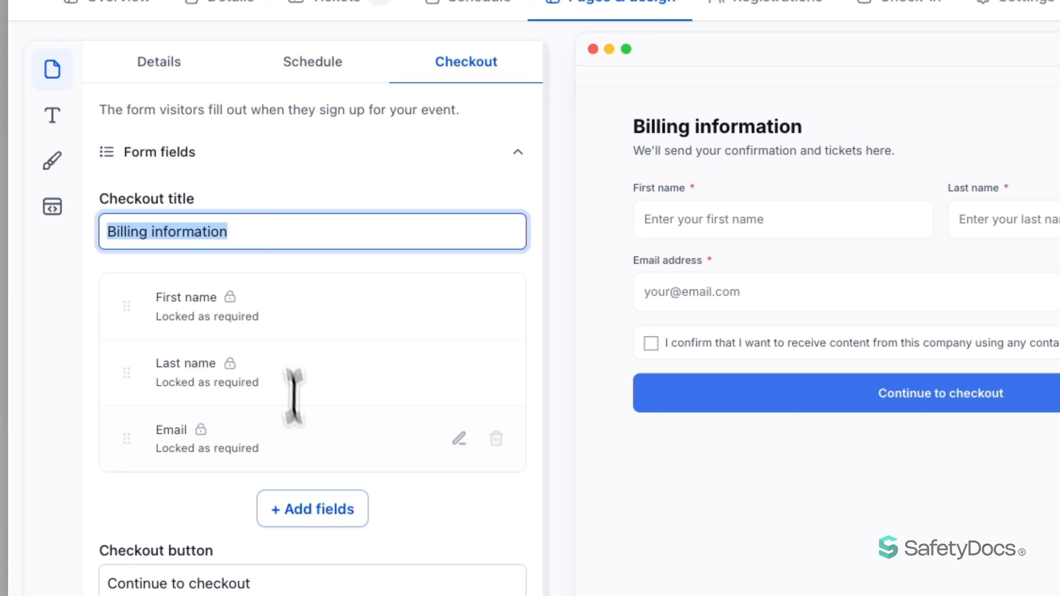
# Step: Add the standard Organization field to the checkout form and make it required
pyautogui.click(320, 510)
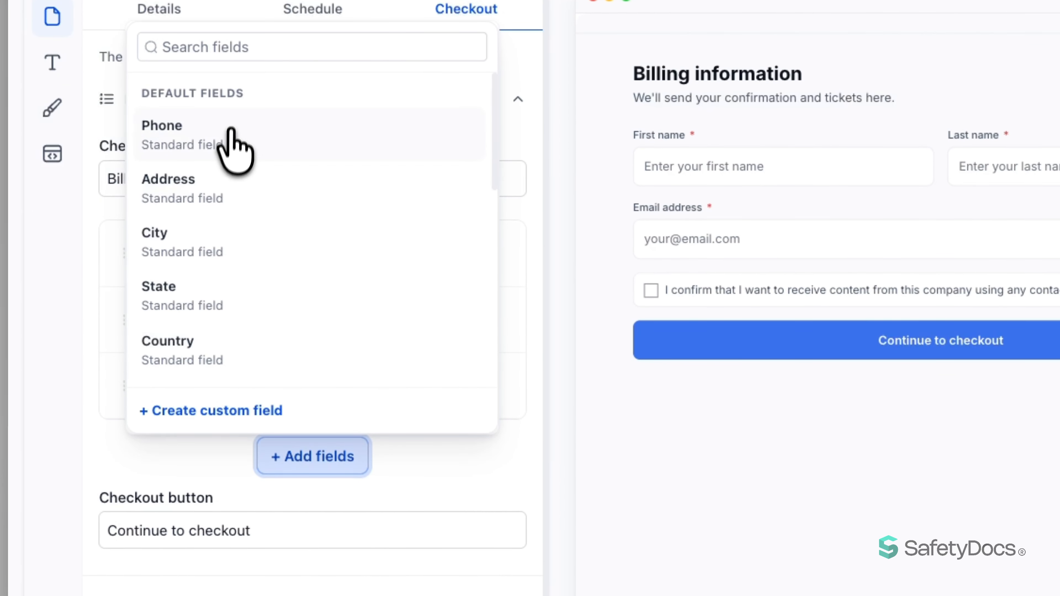
pyautogui.scroll(-2, 231, 339)
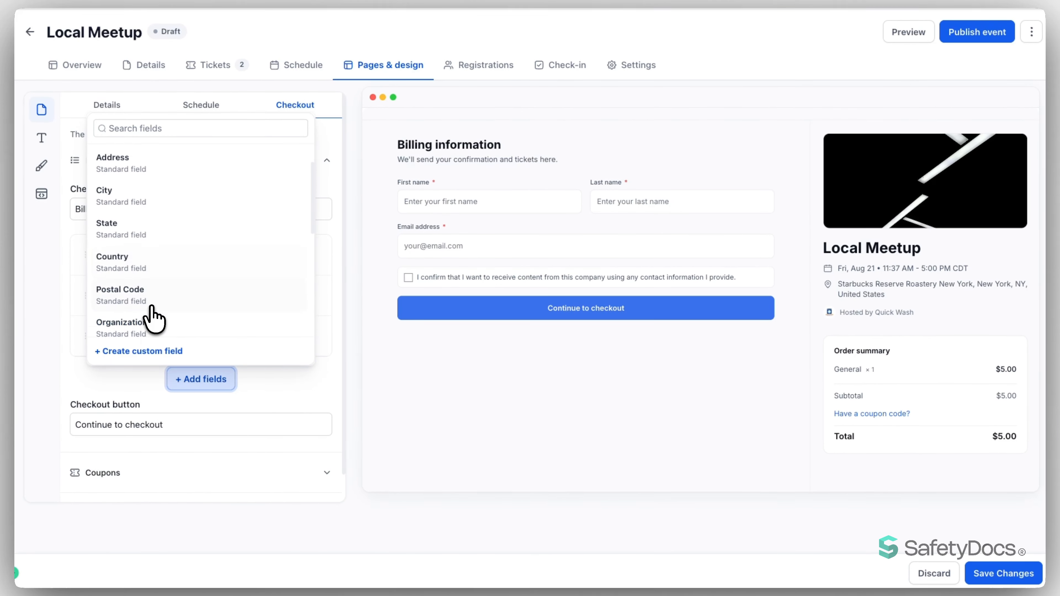
pyautogui.scroll(-3, 151, 307)
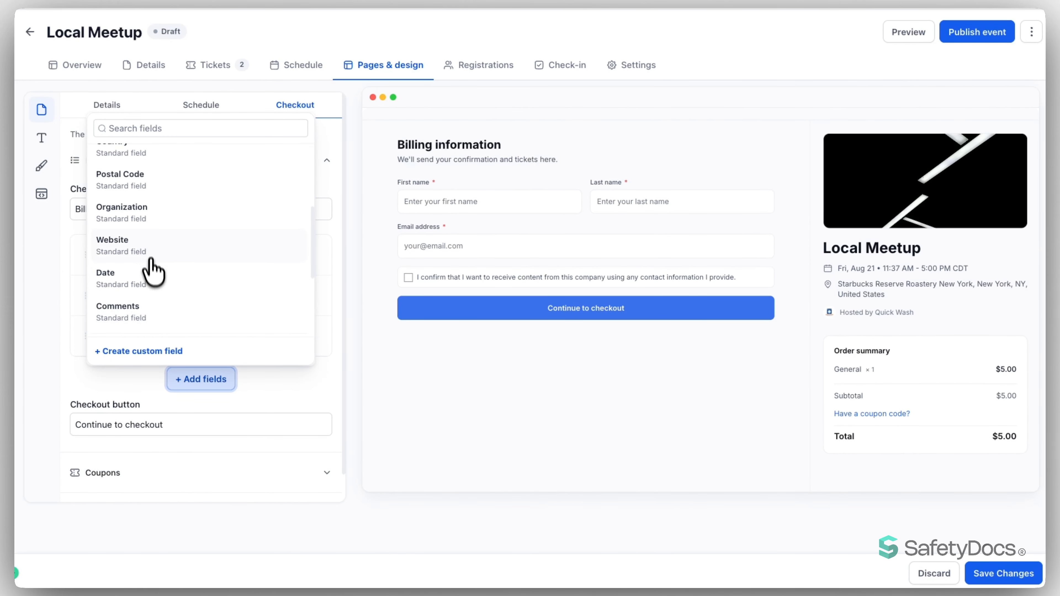
pyautogui.click(144, 218)
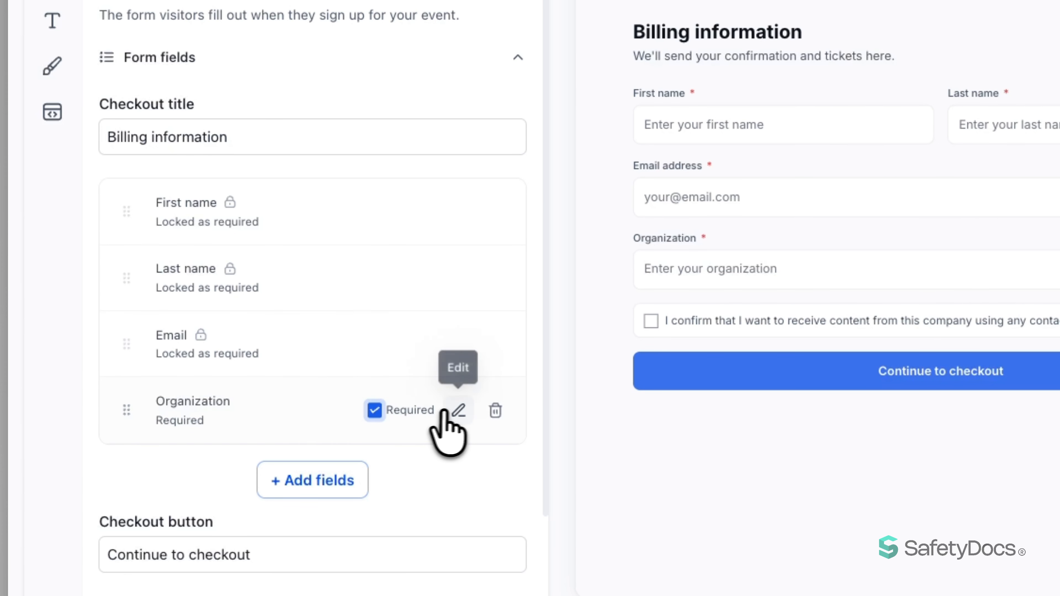
# Step: Examine the Organization field's label and placeholder settings and close them without edits
pyautogui.click(459, 409)
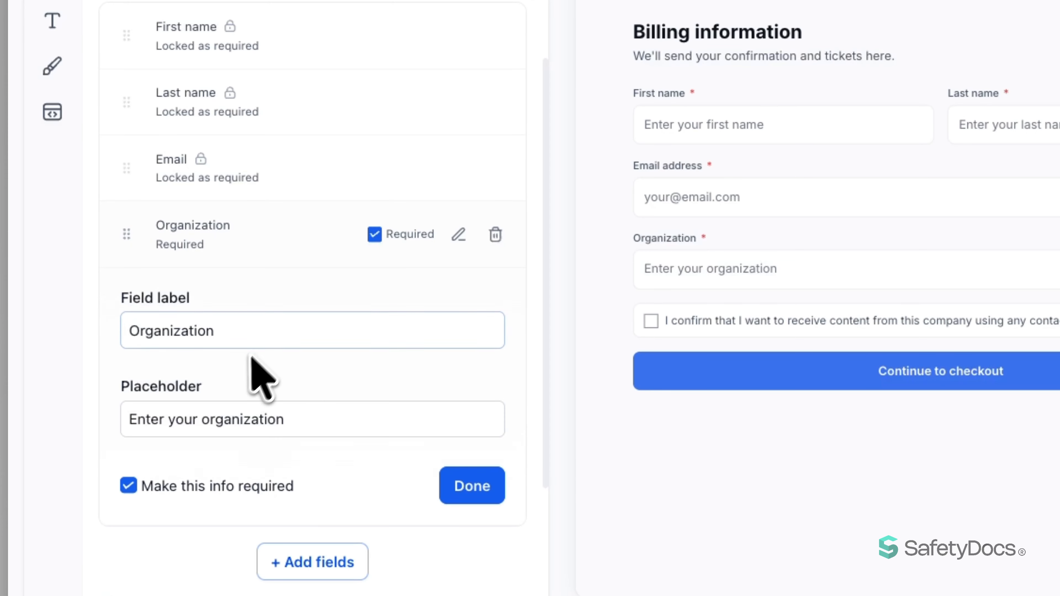
pyautogui.click(235, 412)
pyautogui.click(297, 422)
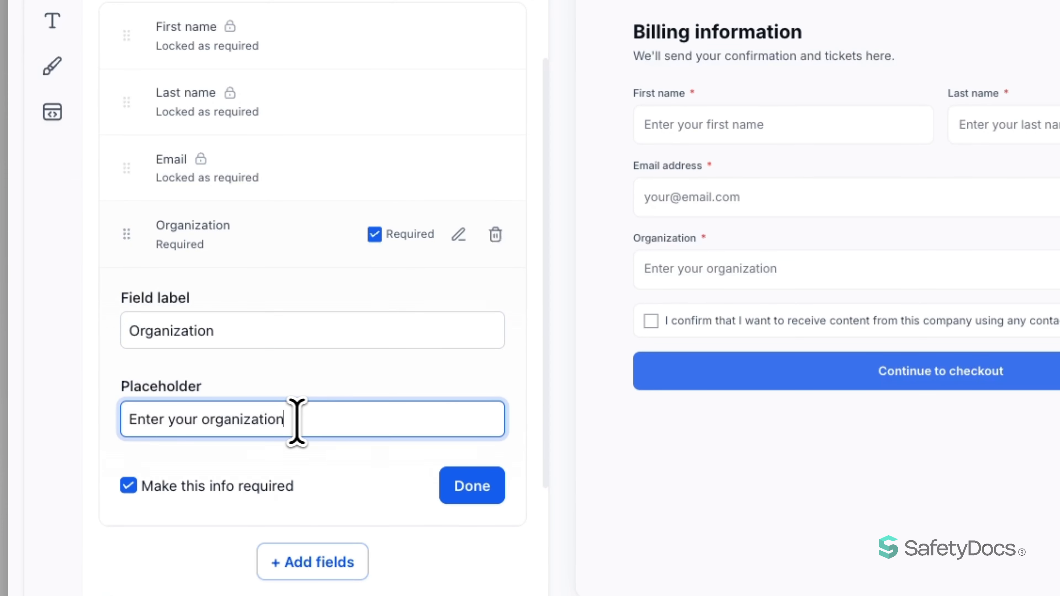
pyautogui.click(458, 470)
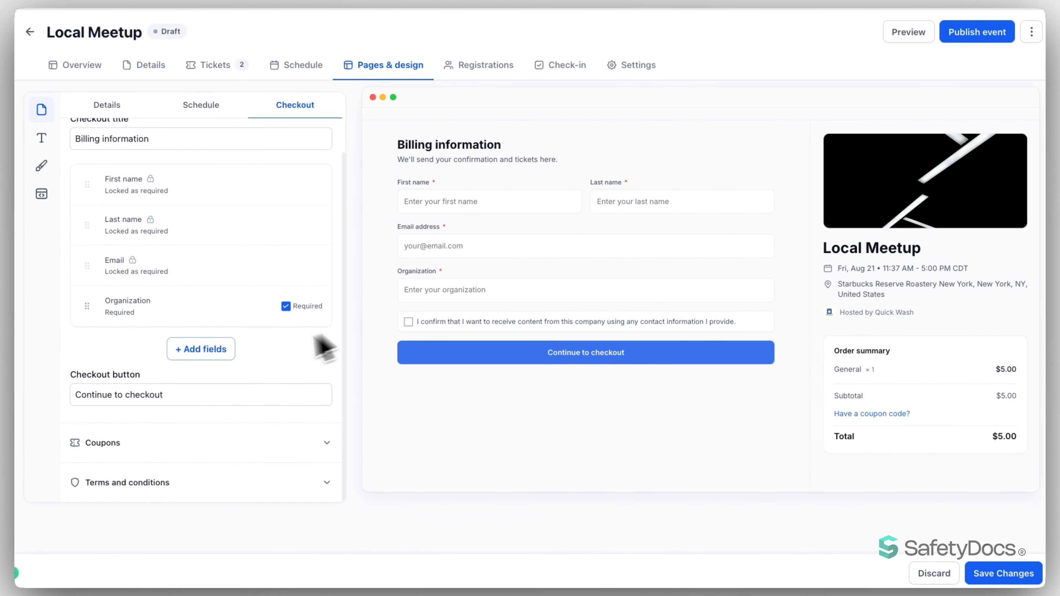
# Step: Show the checkout's coupon settings and require attendees to accept terms and conditions
pyautogui.click(251, 443)
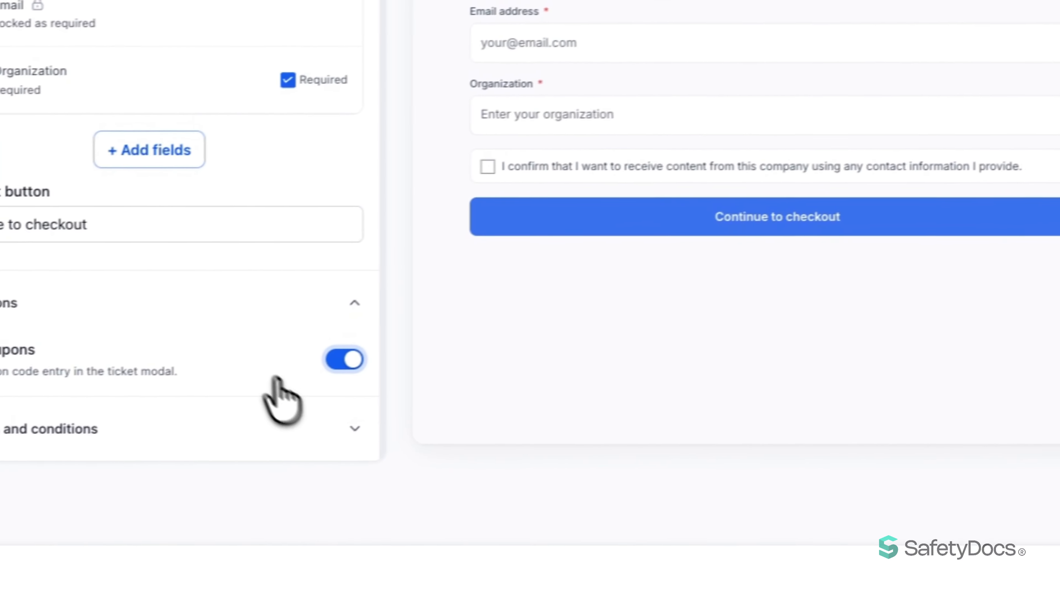
pyautogui.click(133, 446)
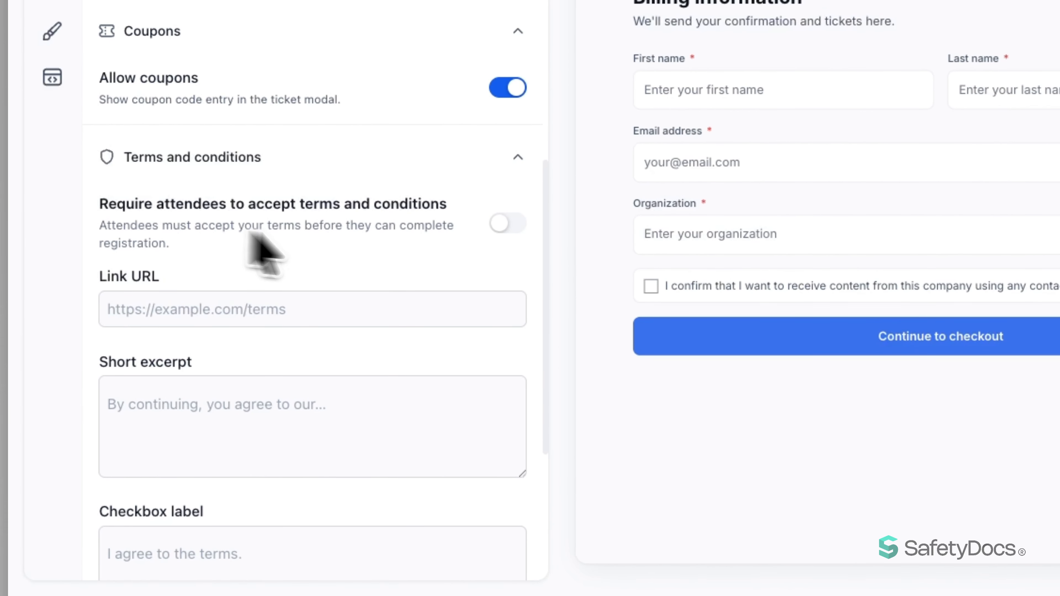
pyautogui.click(500, 227)
# Step: Turn off the consent checkbox for the checkout form and turn it back on
pyautogui.scroll(-3, 261, 234)
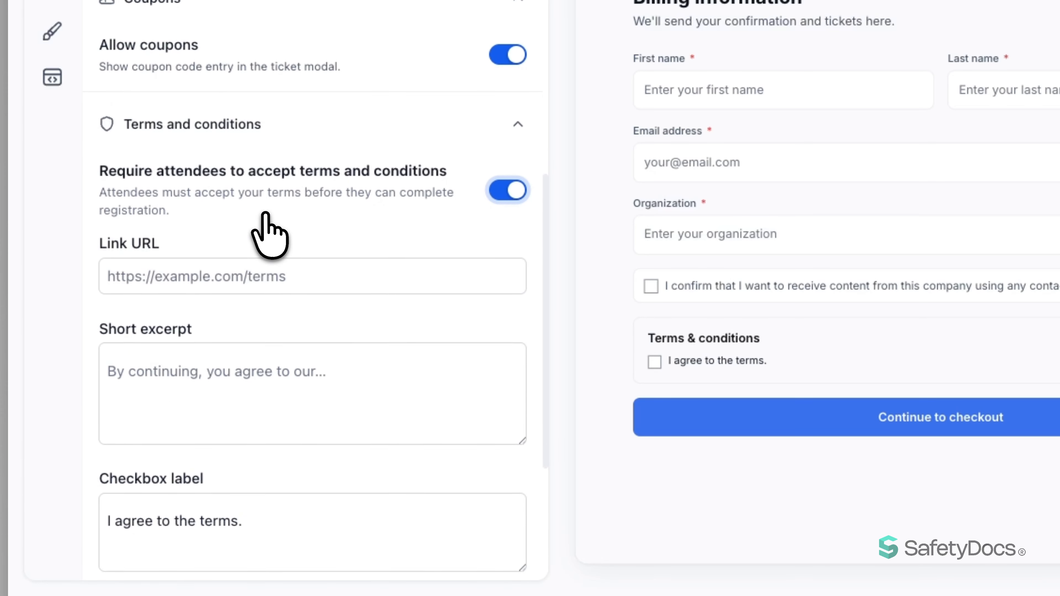
pyautogui.scroll(-4, 265, 215)
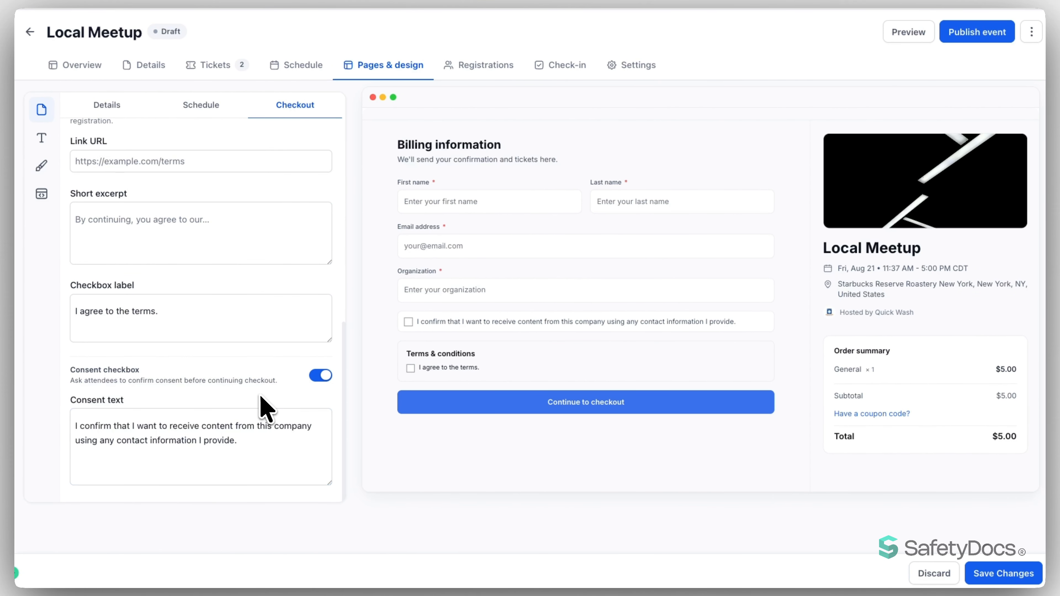
pyautogui.click(320, 375)
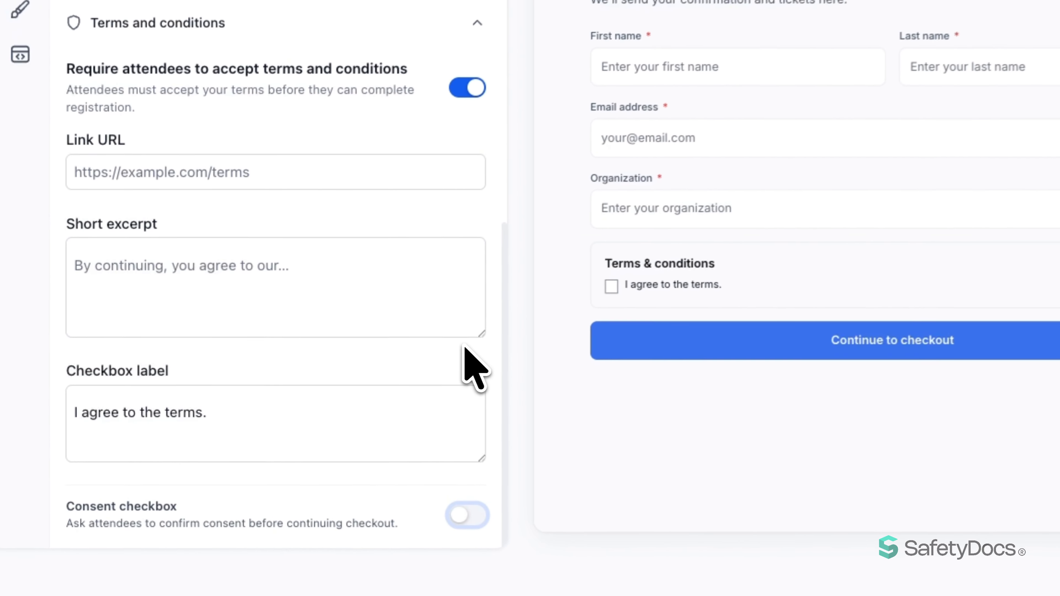
pyautogui.click(467, 515)
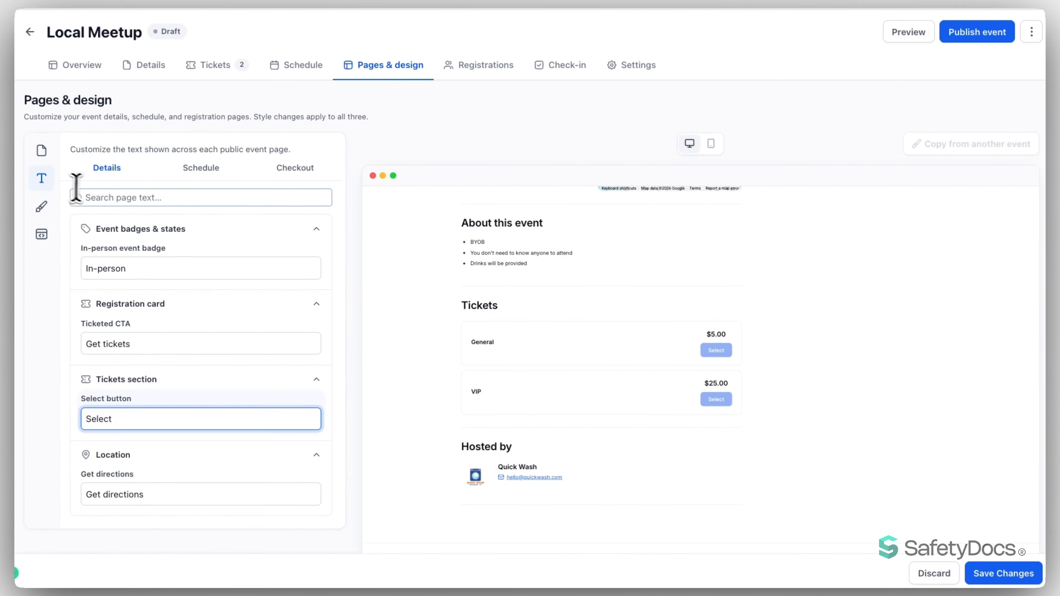
# Step: Change the Select button text in the Details page's Tickets section to "Choose"
pyautogui.click(144, 198)
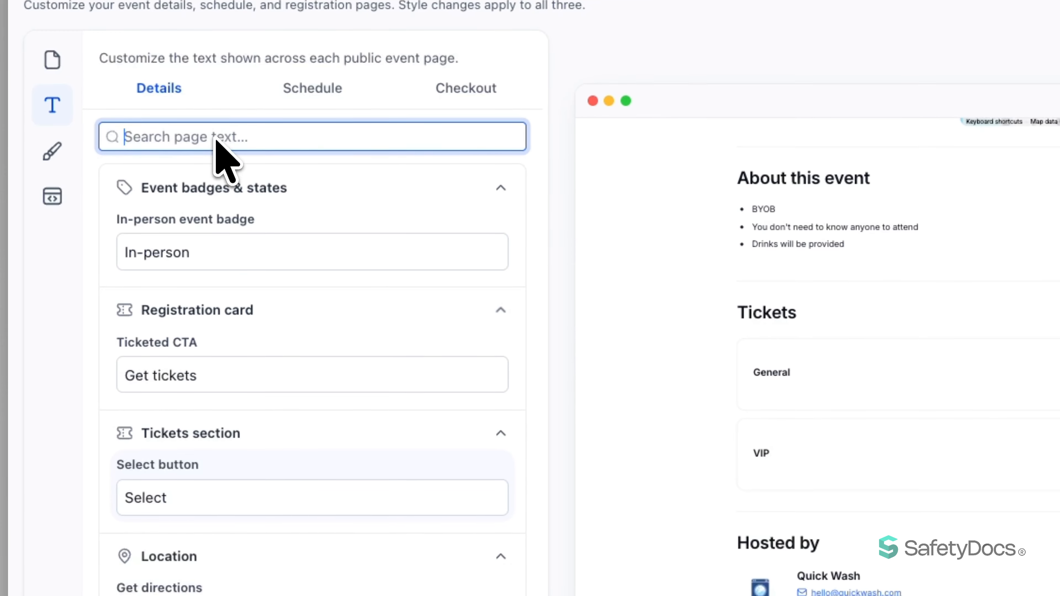
pyautogui.click(497, 187)
pyautogui.click(499, 188)
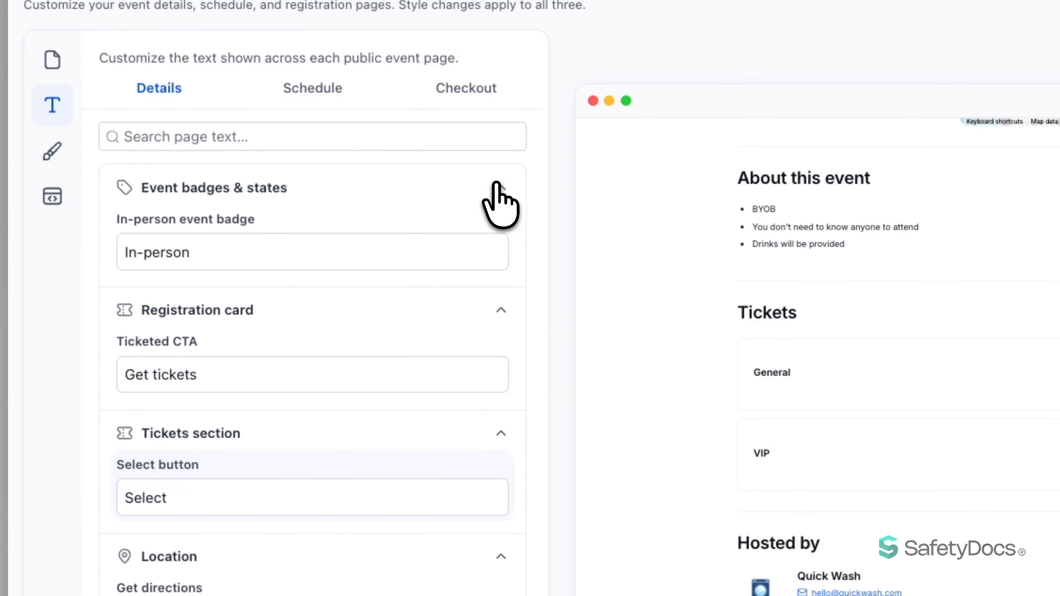
pyautogui.scroll(-2, 236, 250)
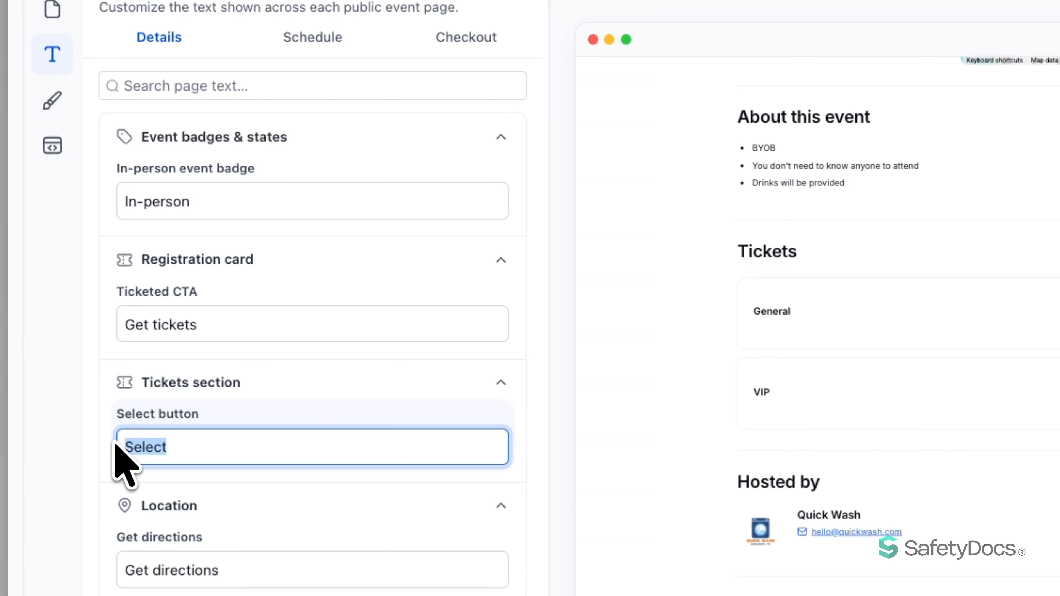
pyautogui.write('Choose')
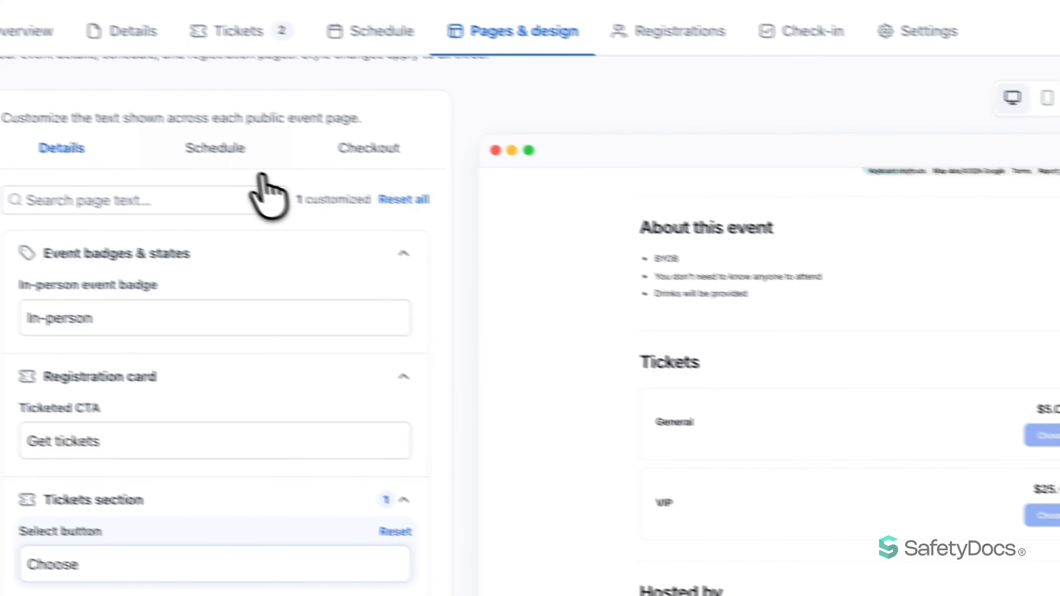
# Step: Review the customizable text for the Schedule page and for the Checkout page's ticket selection
pyautogui.click(199, 147)
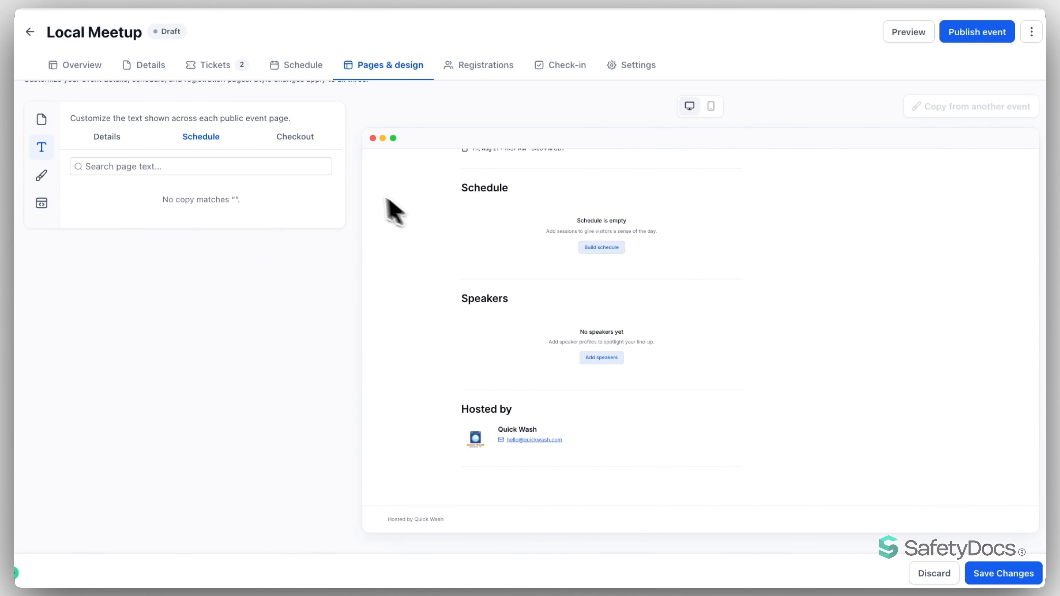
pyautogui.click(295, 137)
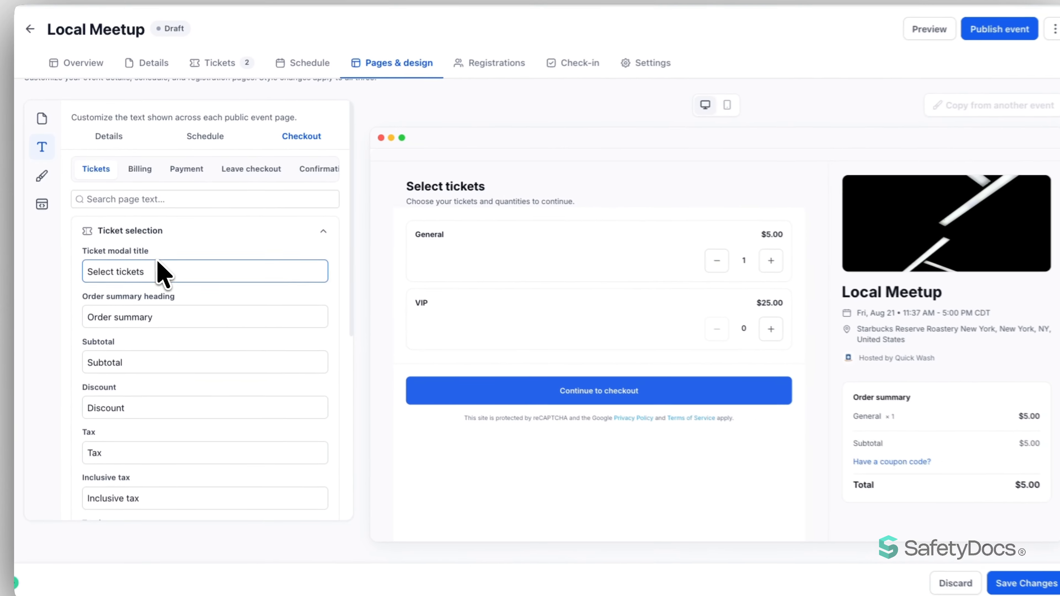
pyautogui.scroll(-3, 173, 263)
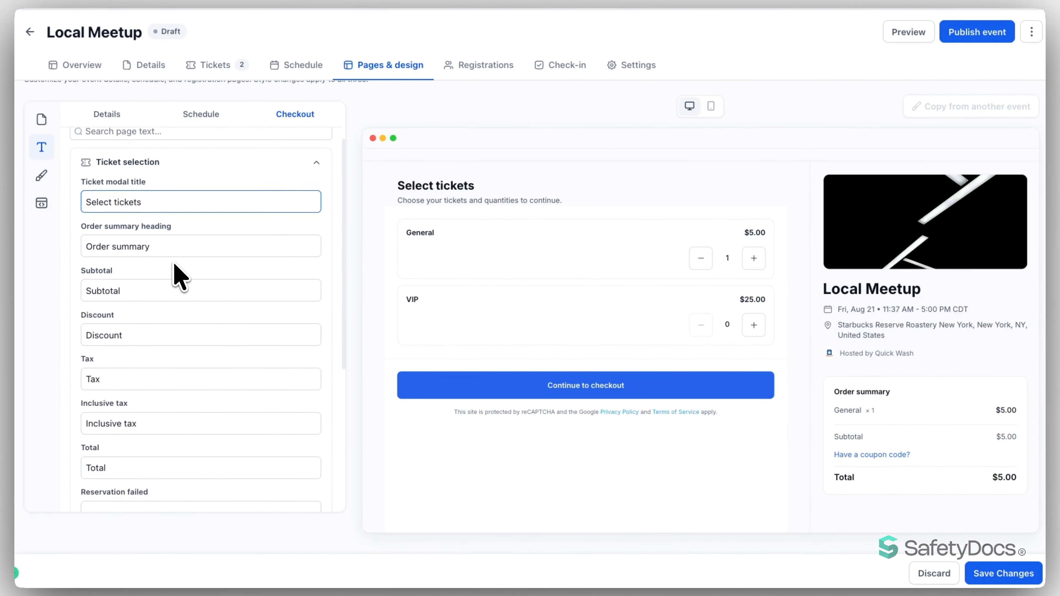
pyautogui.scroll(-5, 173, 261)
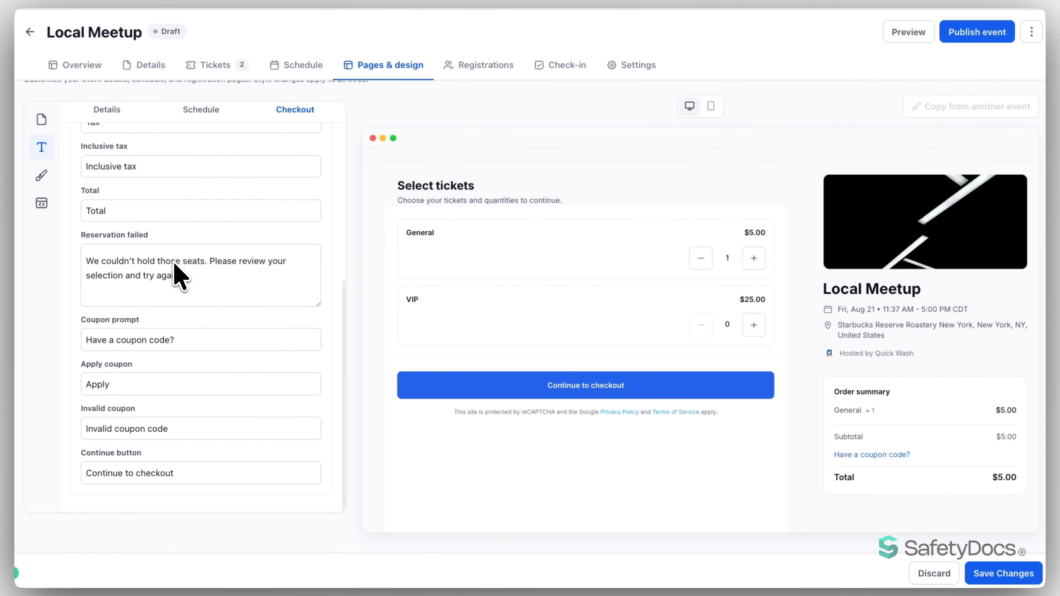
# Step: Review the customizable text for the Checkout page's Billing, Payment and Leave checkout stages
pyautogui.scroll(10, 173, 261)
pyautogui.click(137, 221)
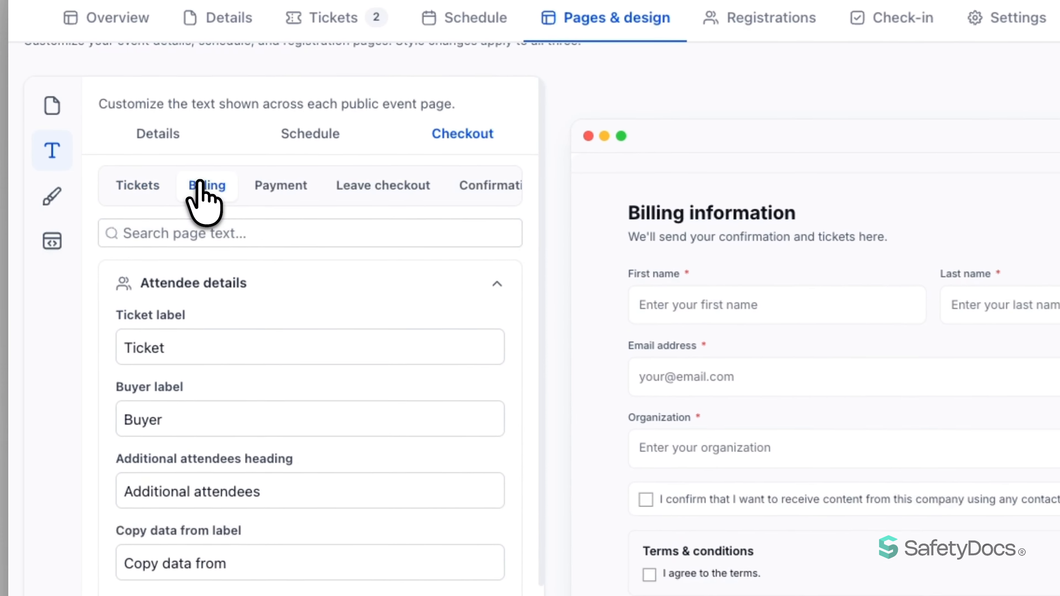
pyautogui.scroll(-5, 236, 355)
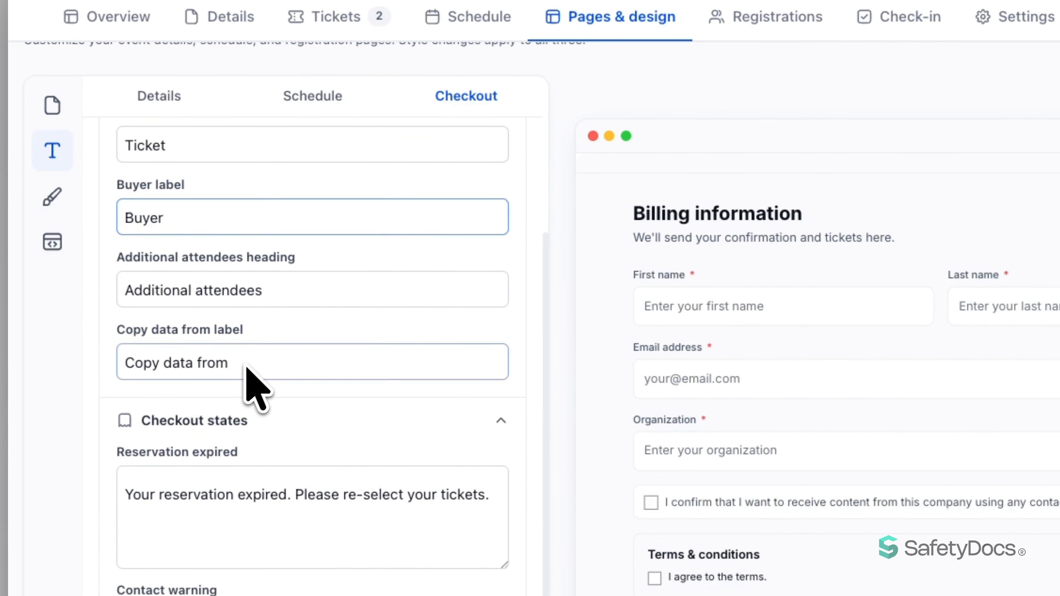
pyautogui.scroll(5, 272, 251)
pyautogui.click(282, 202)
pyautogui.scroll(-5, 305, 435)
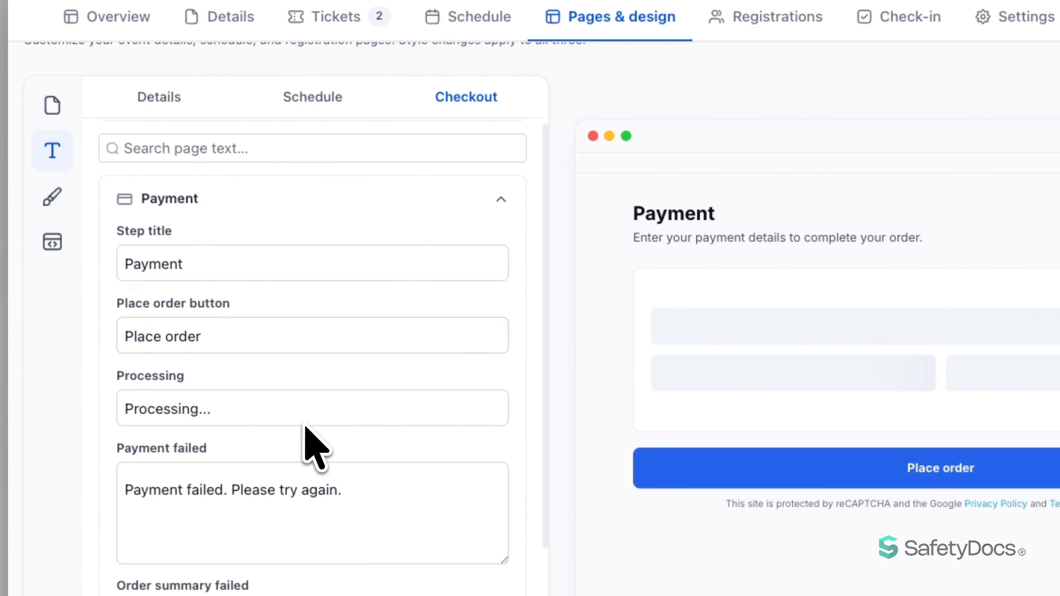
pyautogui.scroll(5, 309, 417)
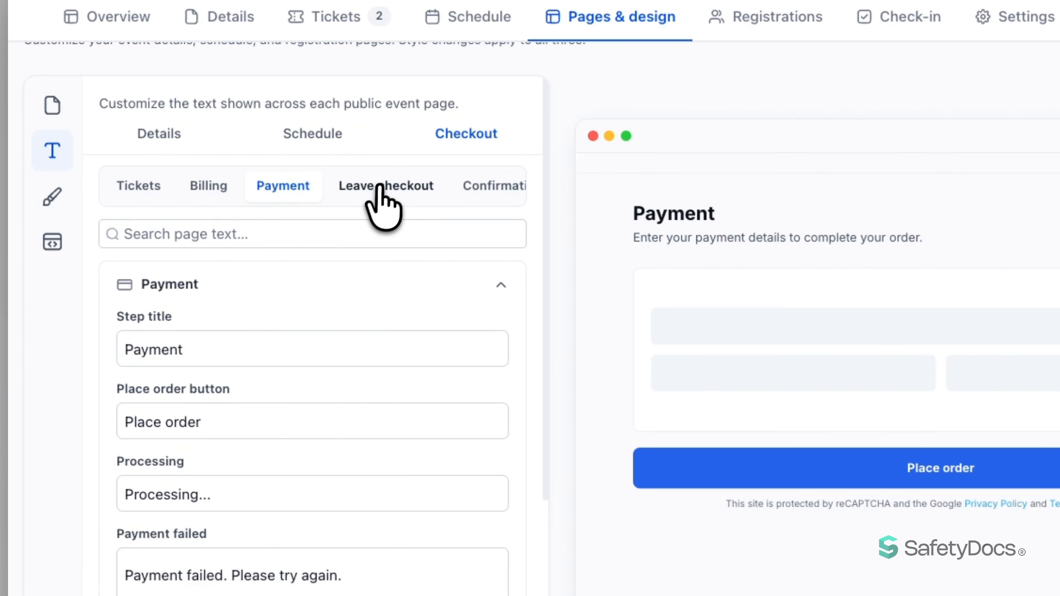
pyautogui.click(382, 184)
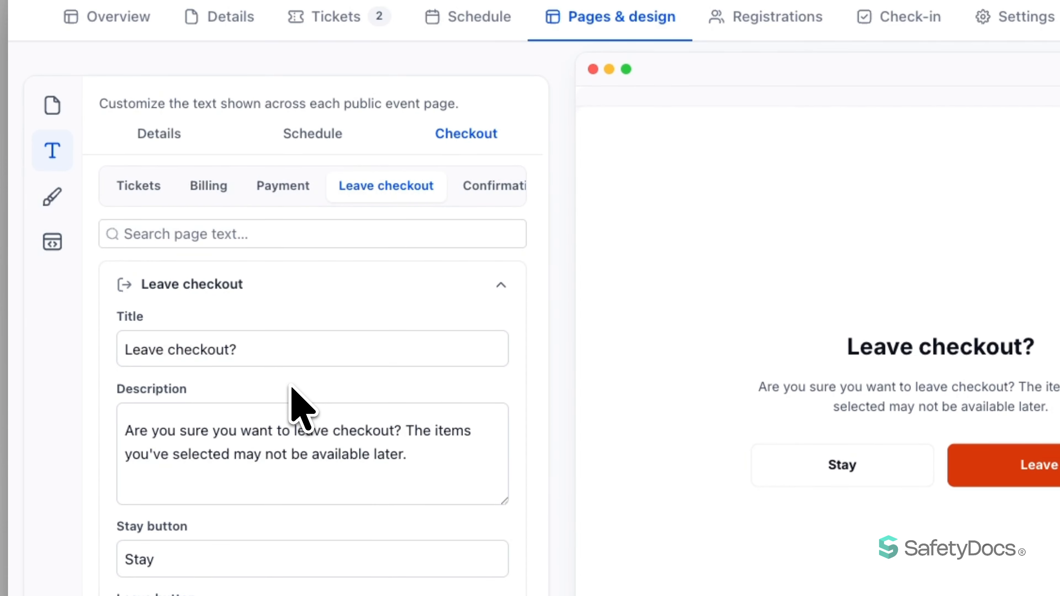
# Step: Review the customizable text for the Checkout page's Confirmation stage, including the ticket notices and the What's next cards
pyautogui.scroll(1, 301, 398)
pyautogui.click(493, 197)
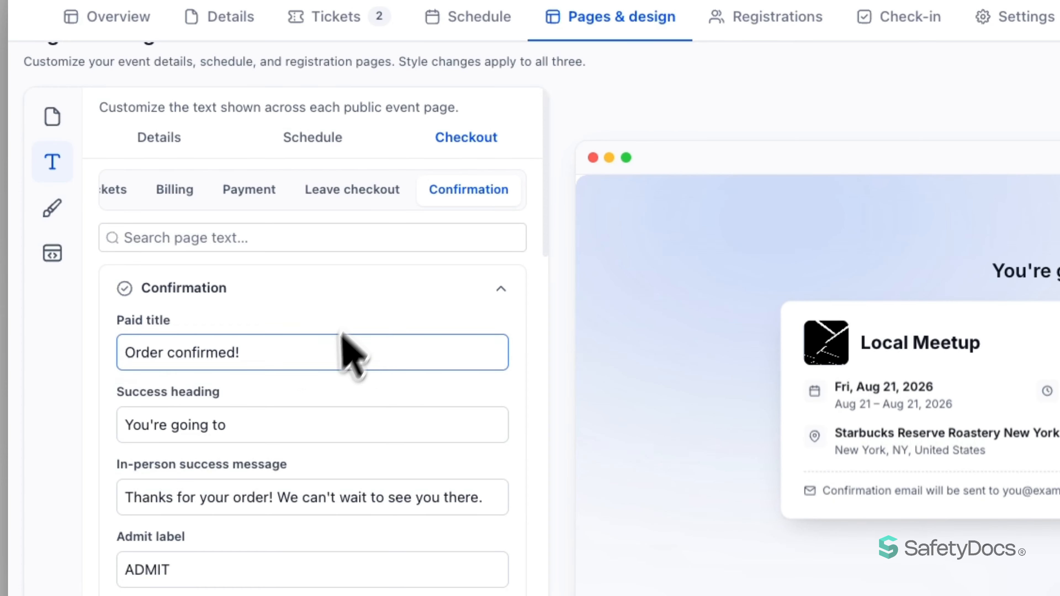
pyautogui.scroll(-3, 348, 355)
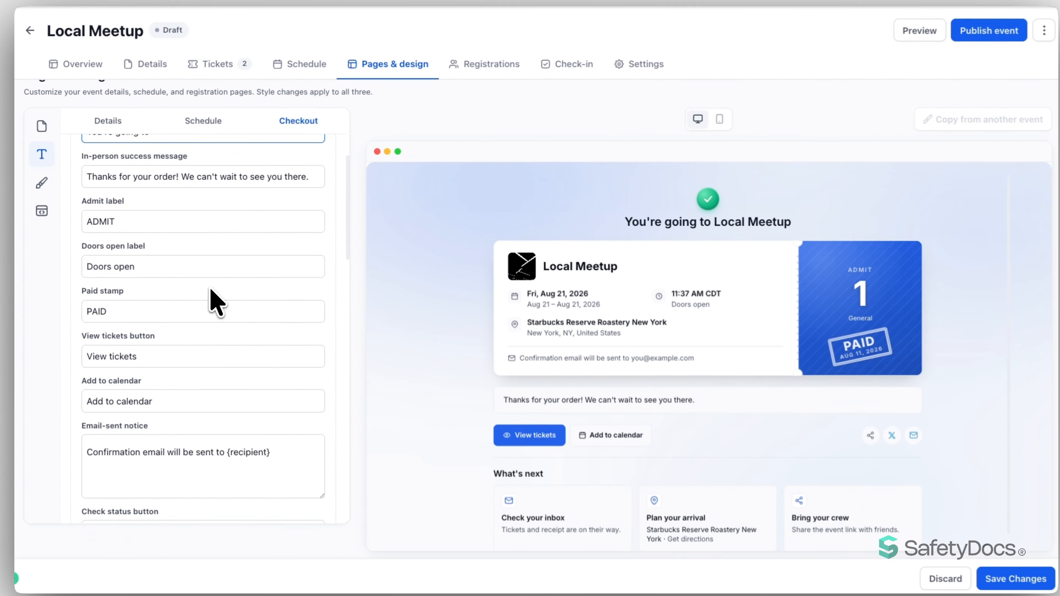
pyautogui.scroll(-8, 215, 301)
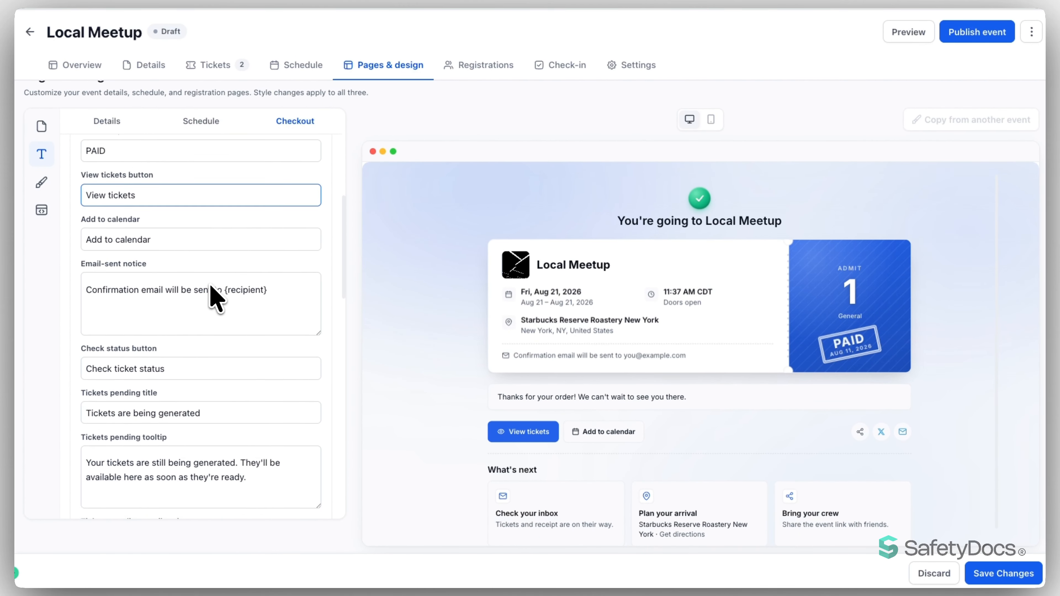
pyautogui.scroll(-6, 211, 285)
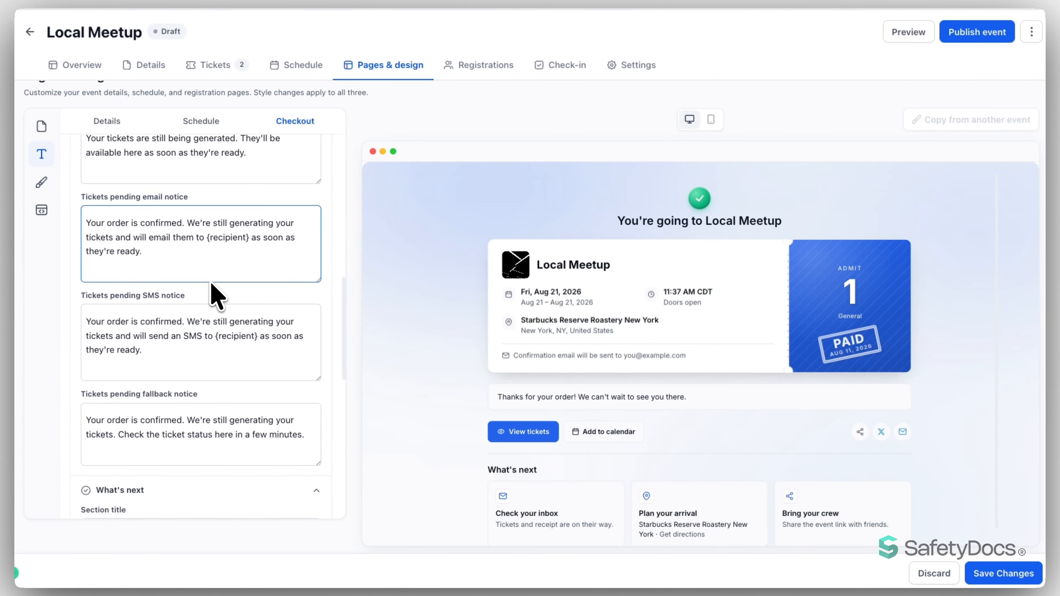
pyautogui.scroll(-3, 215, 296)
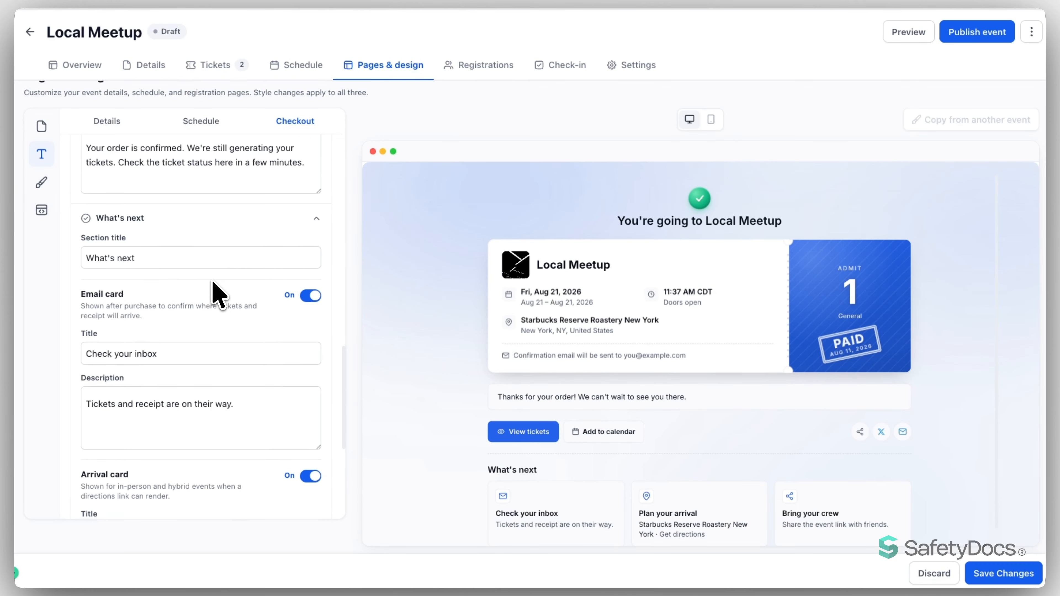
pyautogui.scroll(-6, 215, 293)
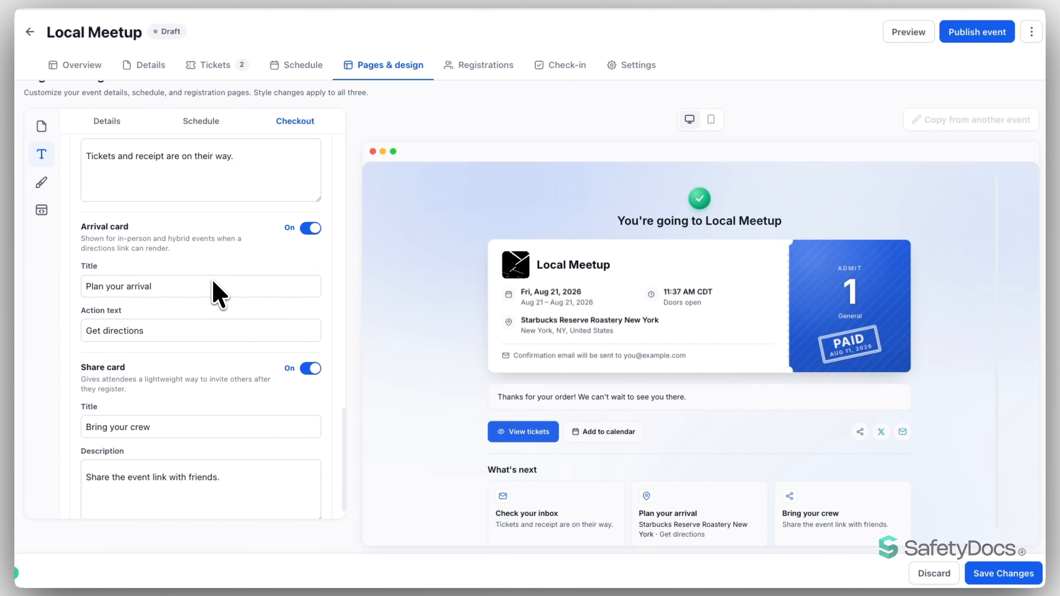
pyautogui.scroll(-2, 211, 293)
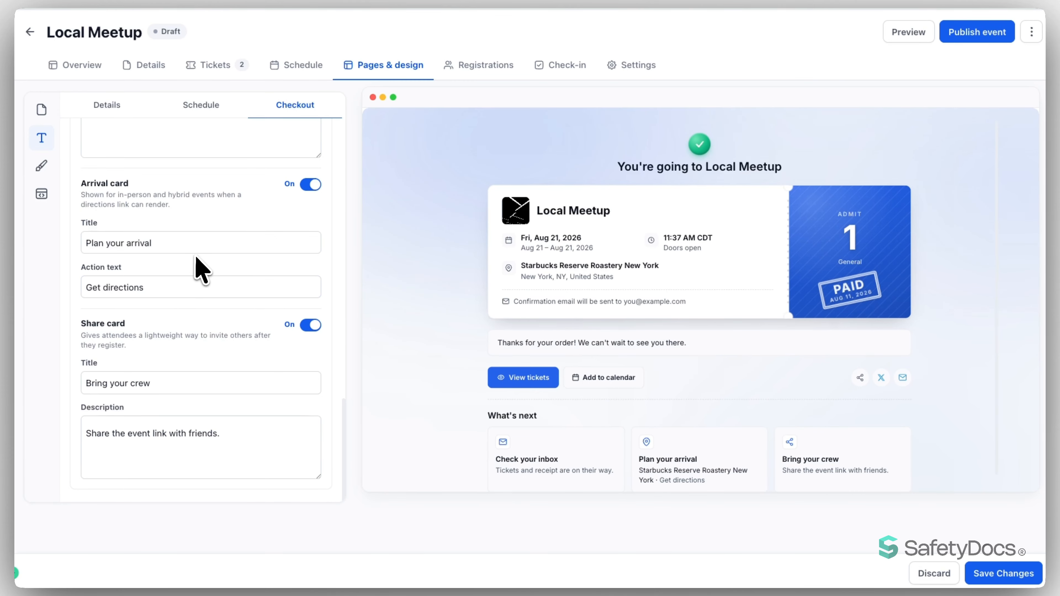
pyautogui.scroll(10, 203, 263)
pyautogui.scroll(10, 201, 250)
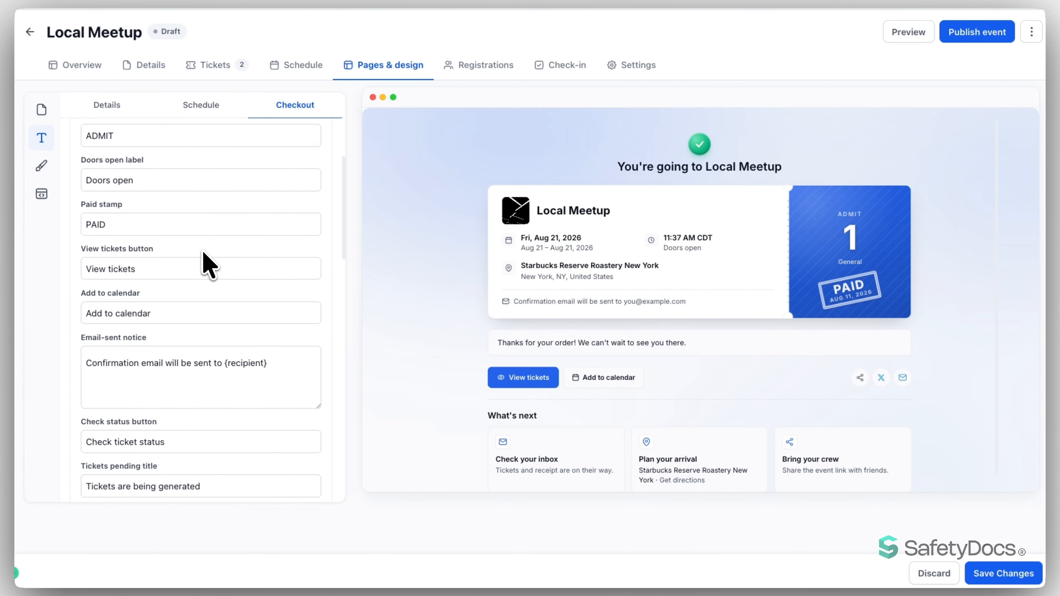
pyautogui.scroll(2, 203, 250)
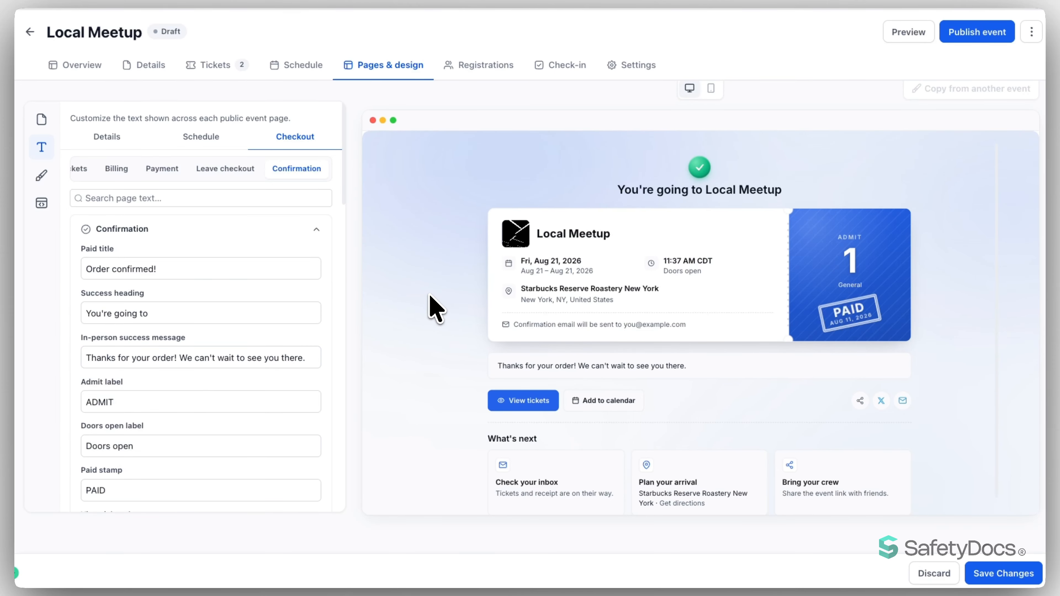
# Step: Set the public pages' accent color to the red preset #B91C1C
pyautogui.click(41, 175)
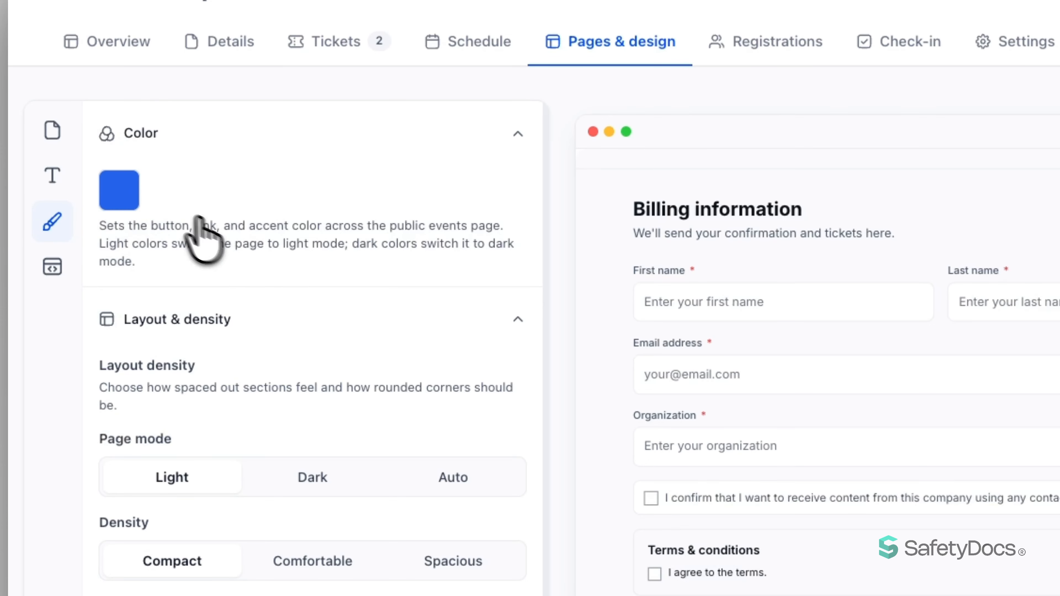
pyautogui.click(116, 189)
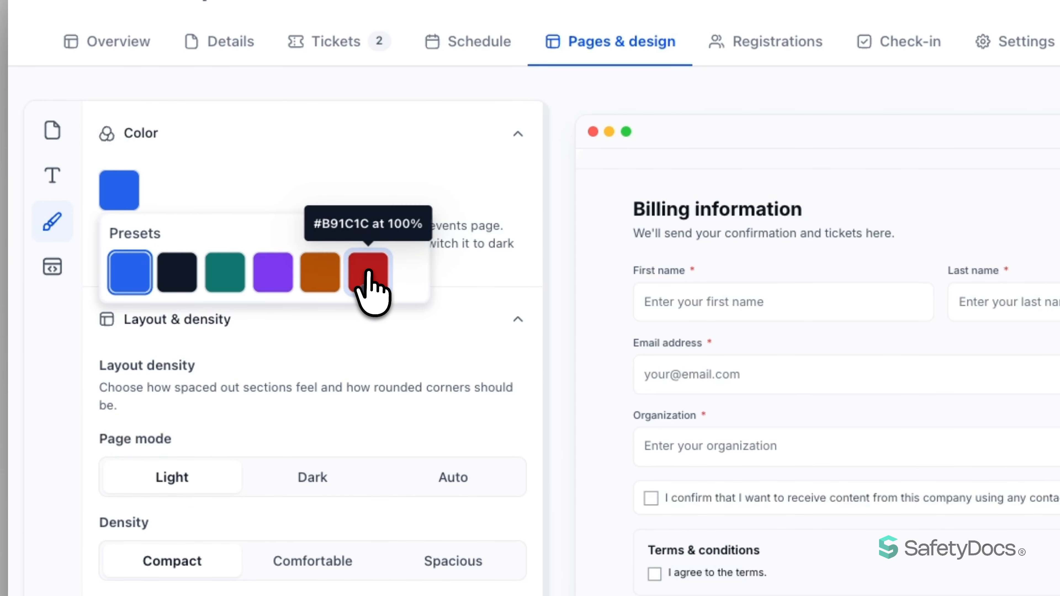
pyautogui.click(358, 271)
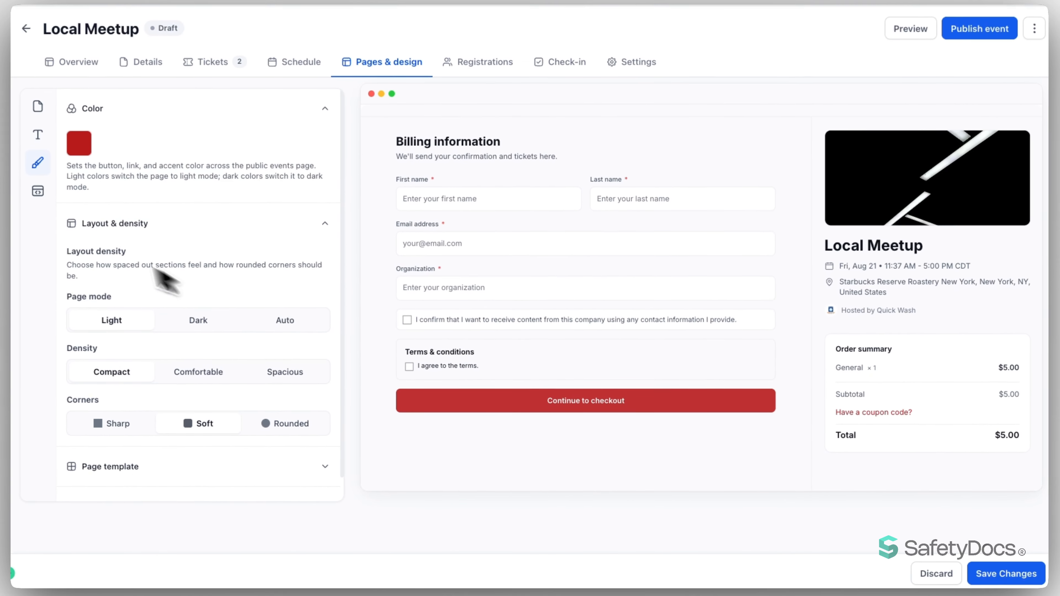
# Step: Try the Dark page mode, switch it to Auto, and set the layout density to Spacious
pyautogui.click(201, 322)
pyautogui.click(287, 322)
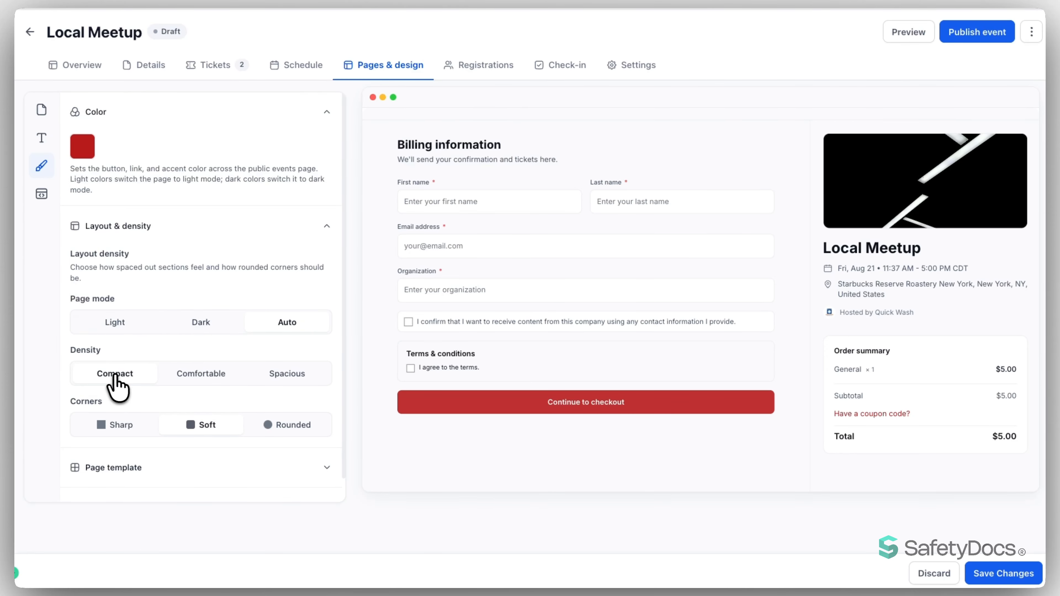
pyautogui.click(173, 373)
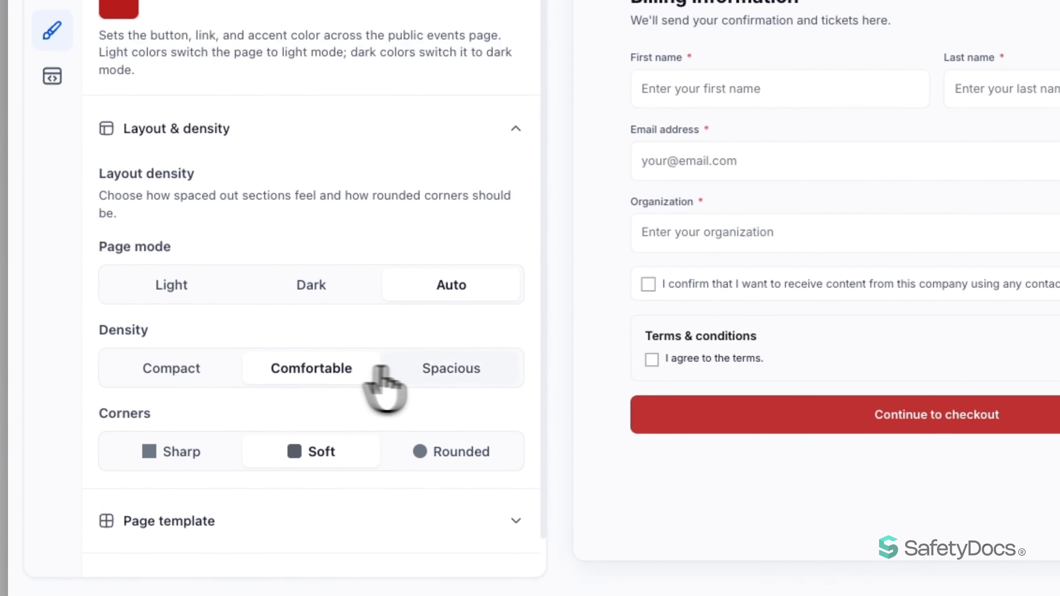
pyautogui.click(455, 367)
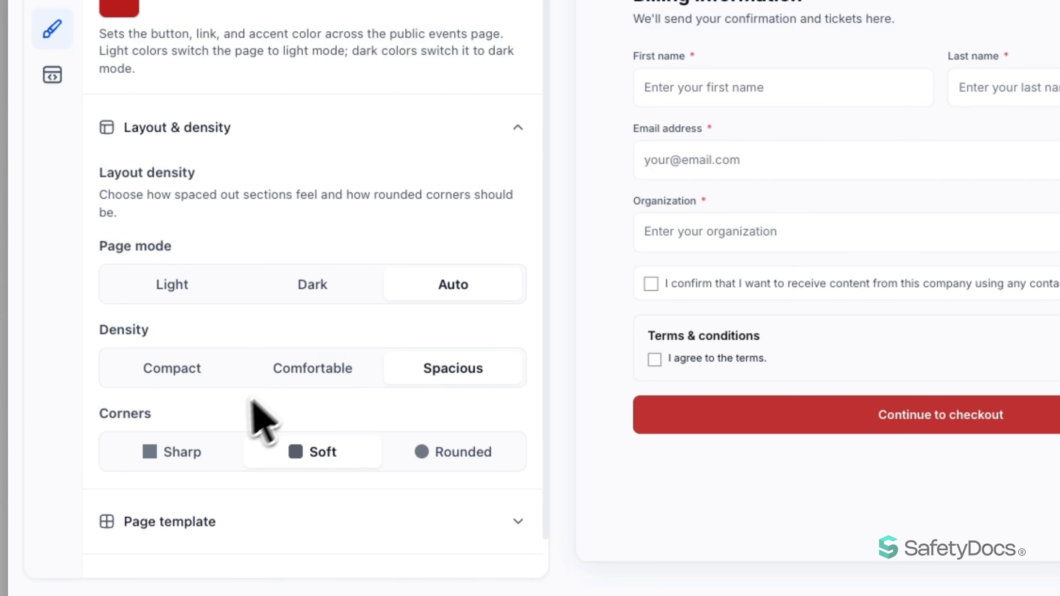
# Step: Try the Sharp and Soft corner styles, and set the corners to Rounded
pyautogui.click(180, 450)
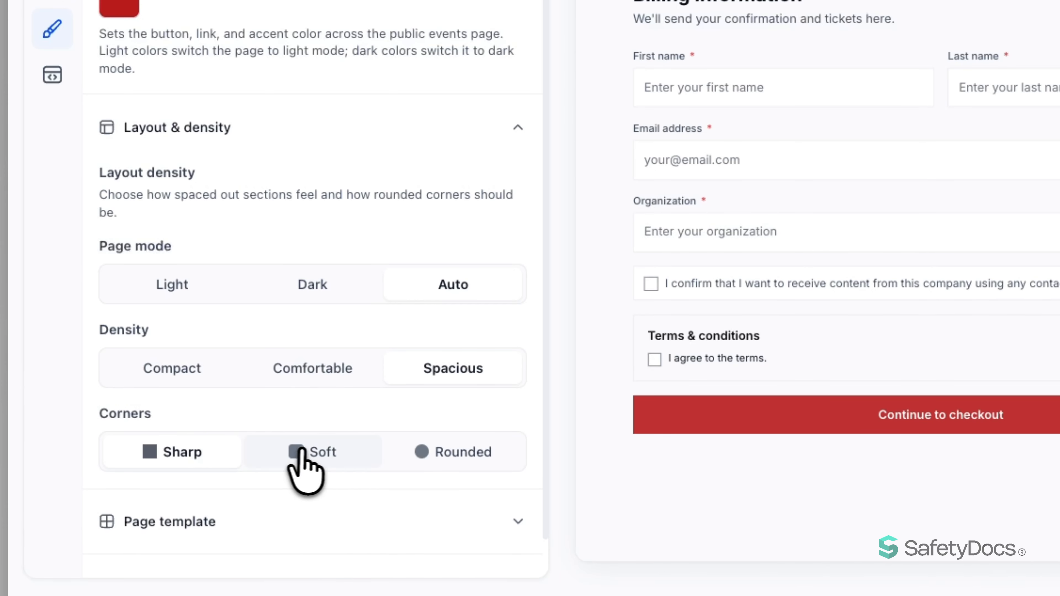
pyautogui.click(313, 452)
pyautogui.click(442, 451)
# Step: Choose the Bold page template and set the page mode to Light
pyautogui.click(395, 523)
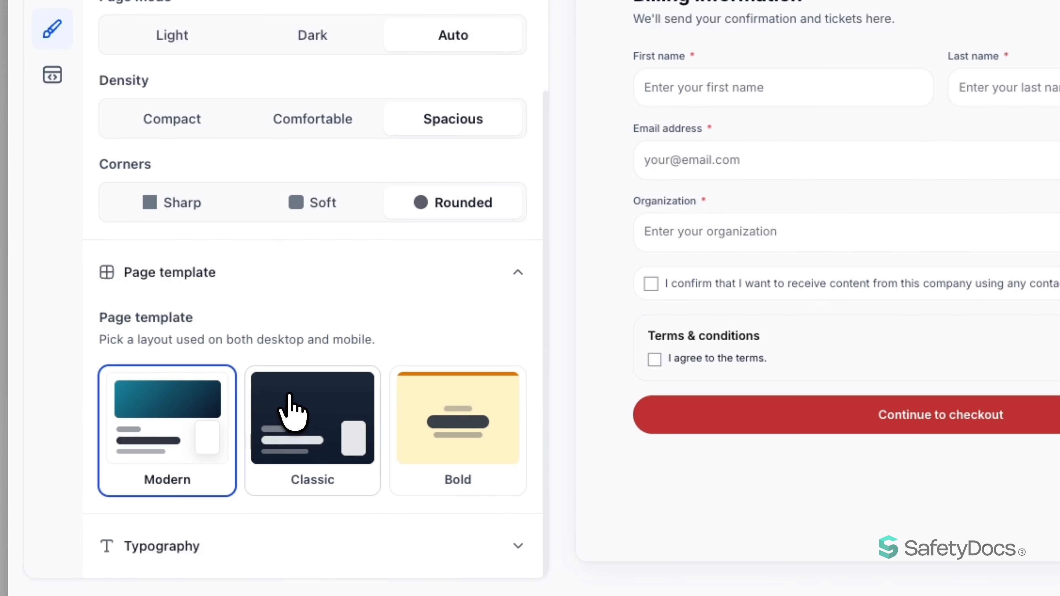
pyautogui.click(290, 403)
pyautogui.click(476, 434)
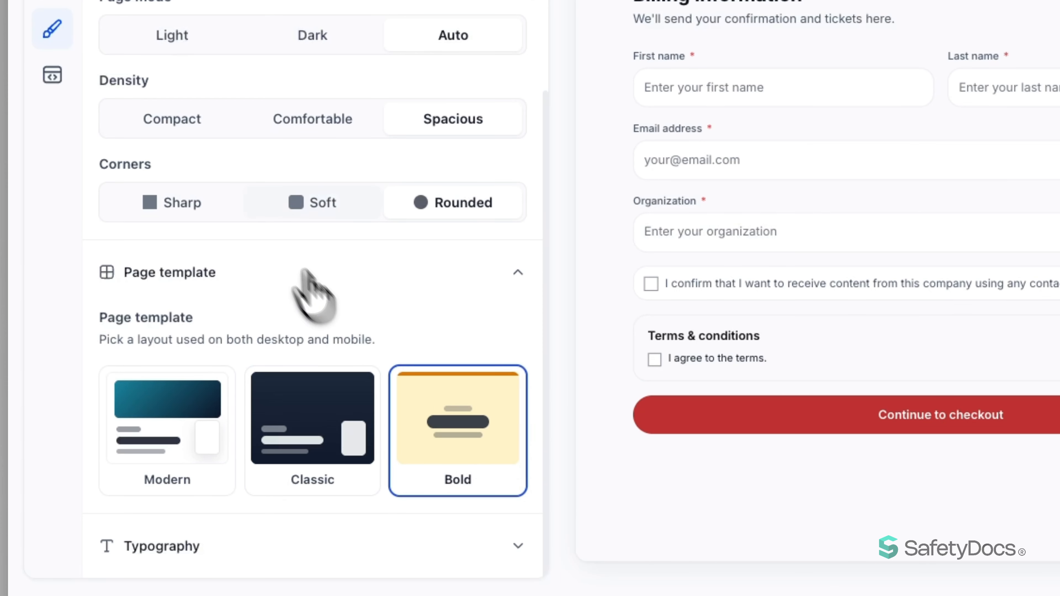
pyautogui.scroll(3, 256, 225)
pyautogui.click(171, 99)
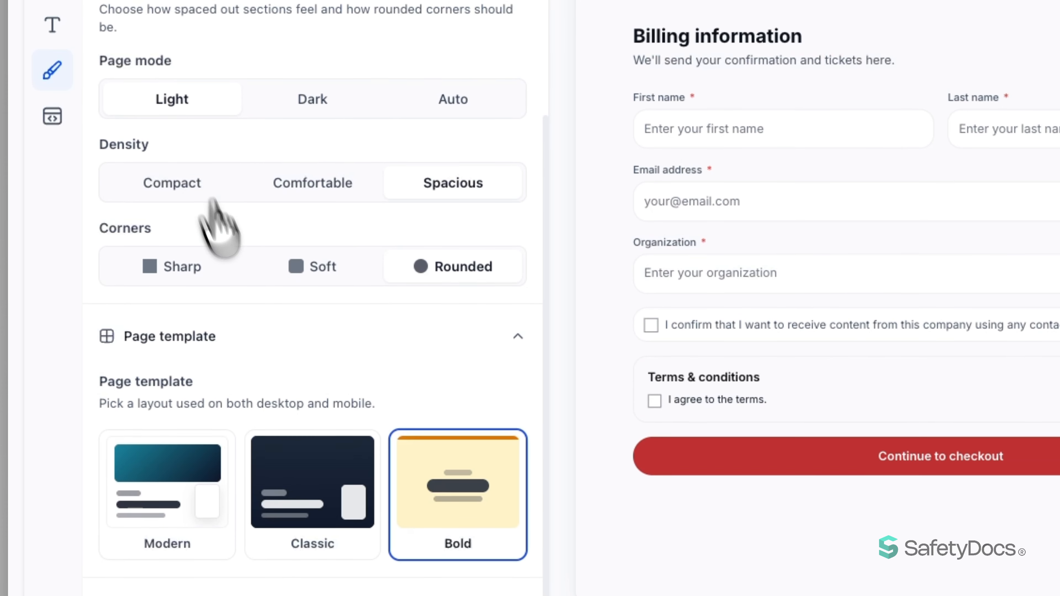
# Step: Try the Editorial font pairing in the typography settings and choose the Classic pairing
pyautogui.scroll(-5, 268, 509)
pyautogui.click(250, 526)
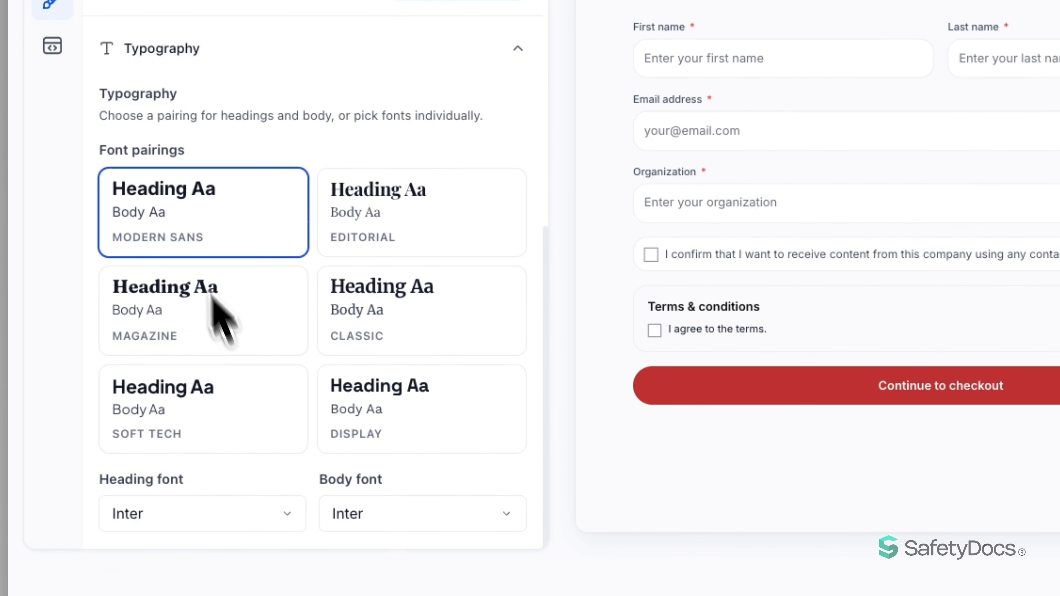
pyautogui.click(399, 208)
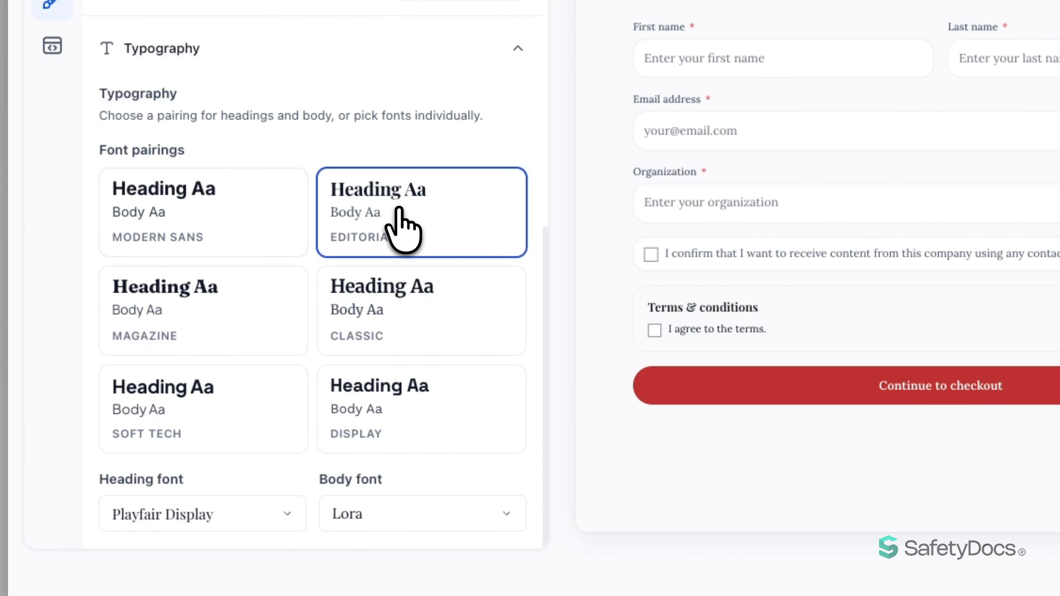
pyautogui.click(417, 340)
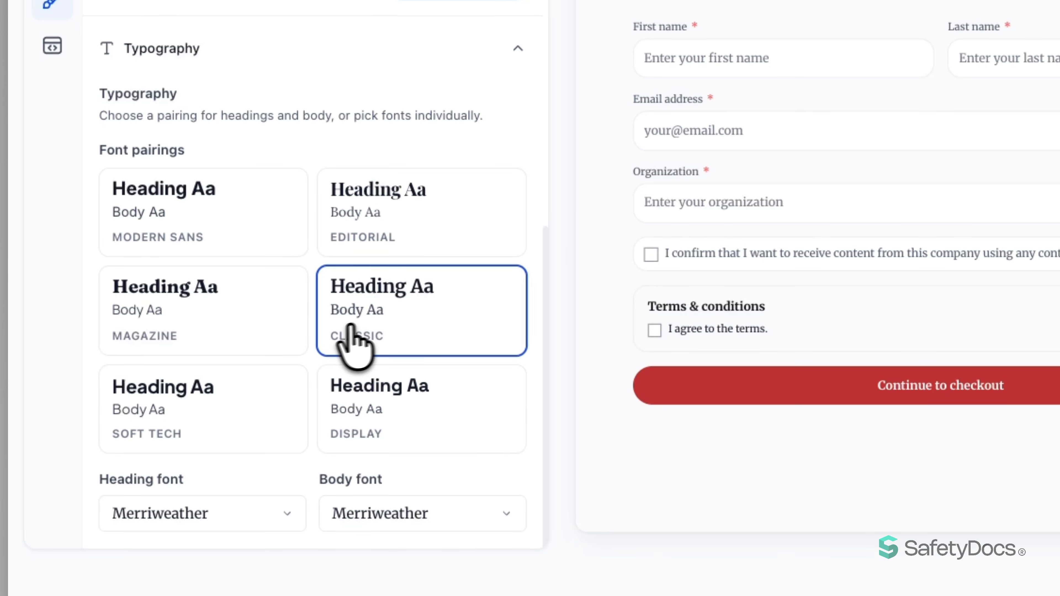
# Step: Examine the custom CSS editor and previews for the Details and Schedule pages and the Checkout page's stages
pyautogui.scroll(15, 351, 328)
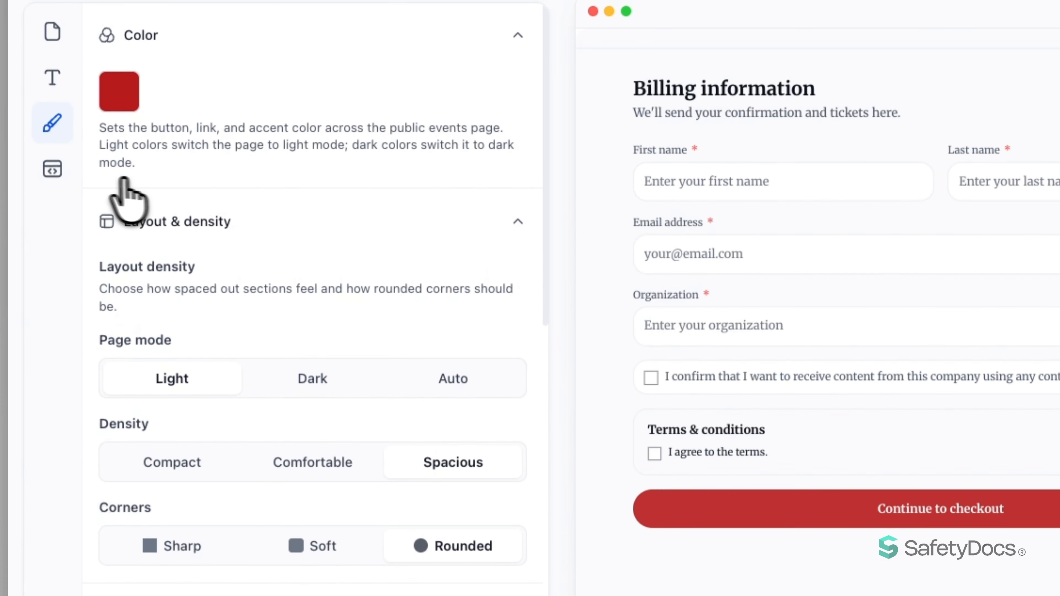
pyautogui.click(52, 170)
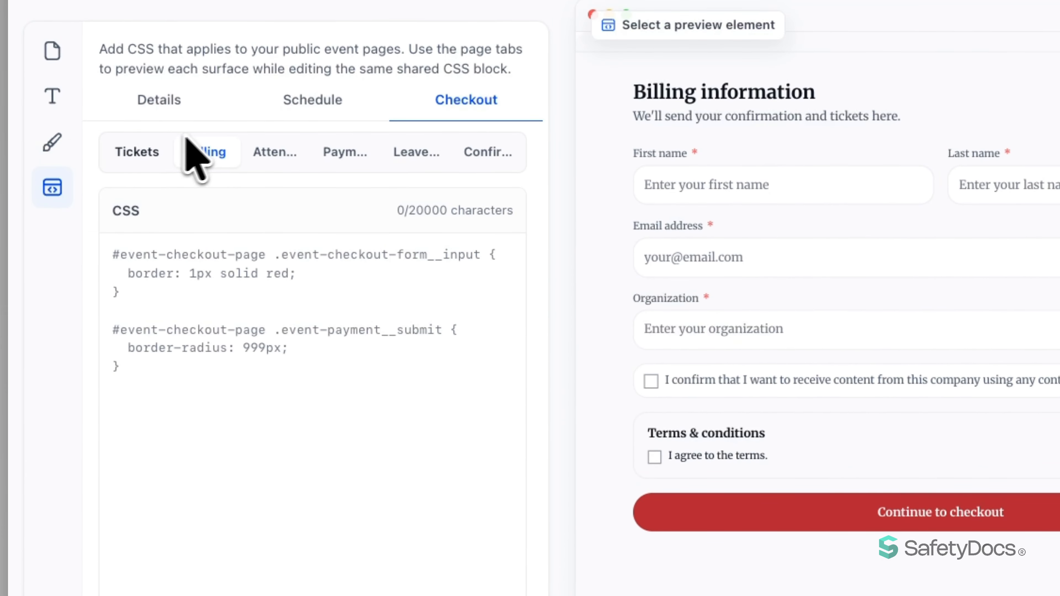
pyautogui.click(163, 103)
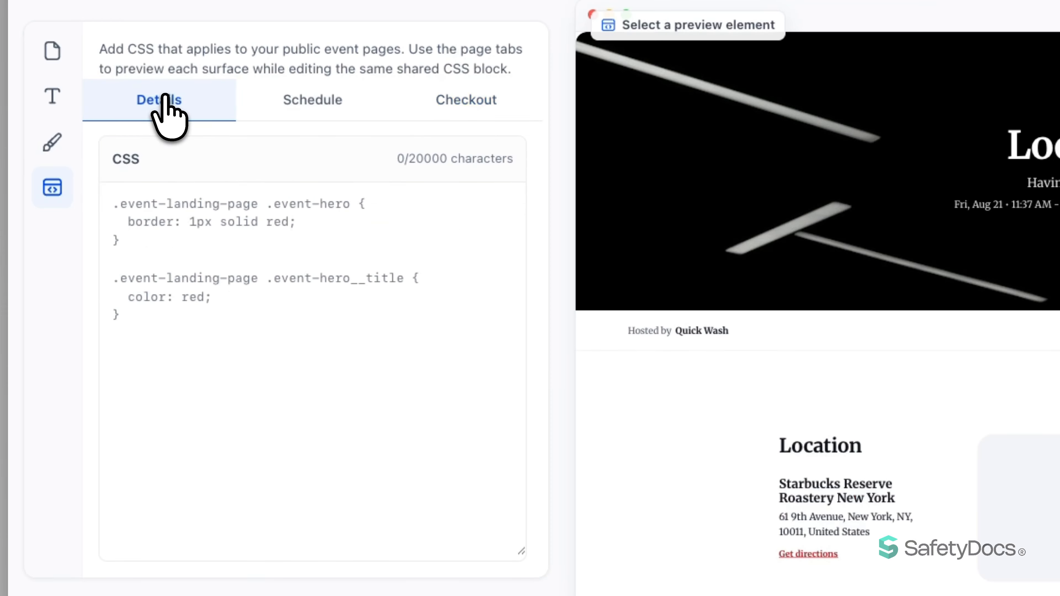
pyautogui.click(270, 113)
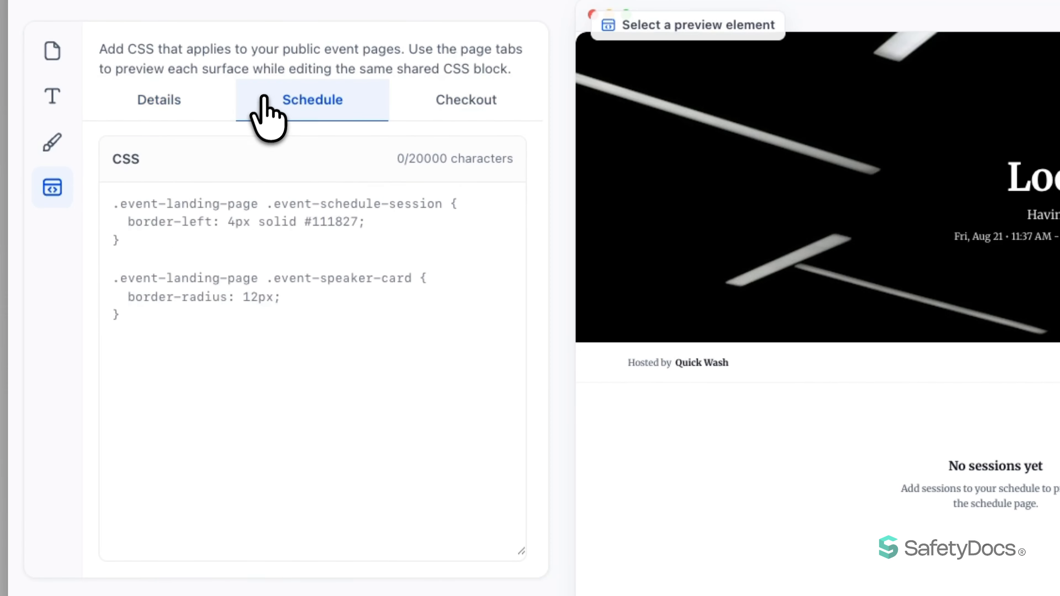
pyautogui.click(439, 117)
pyautogui.click(152, 157)
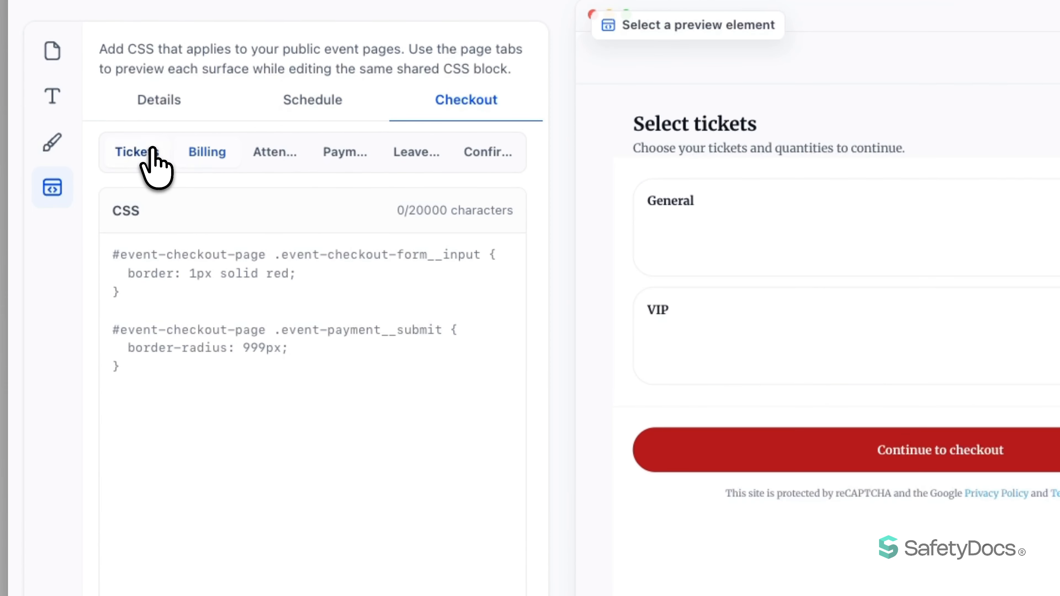
pyautogui.click(274, 154)
pyautogui.click(345, 154)
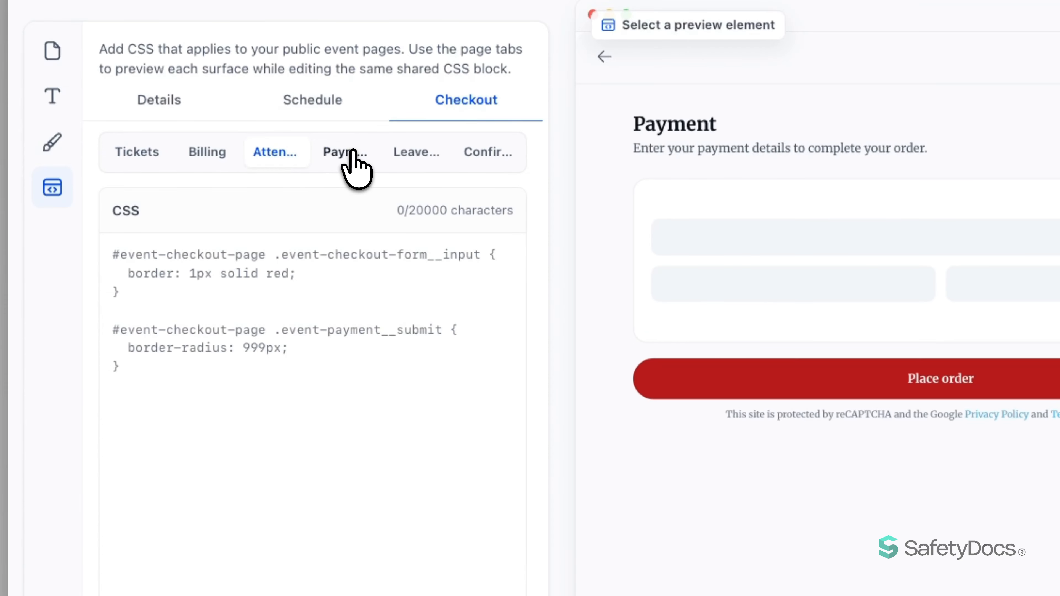
pyautogui.click(399, 154)
pyautogui.click(487, 153)
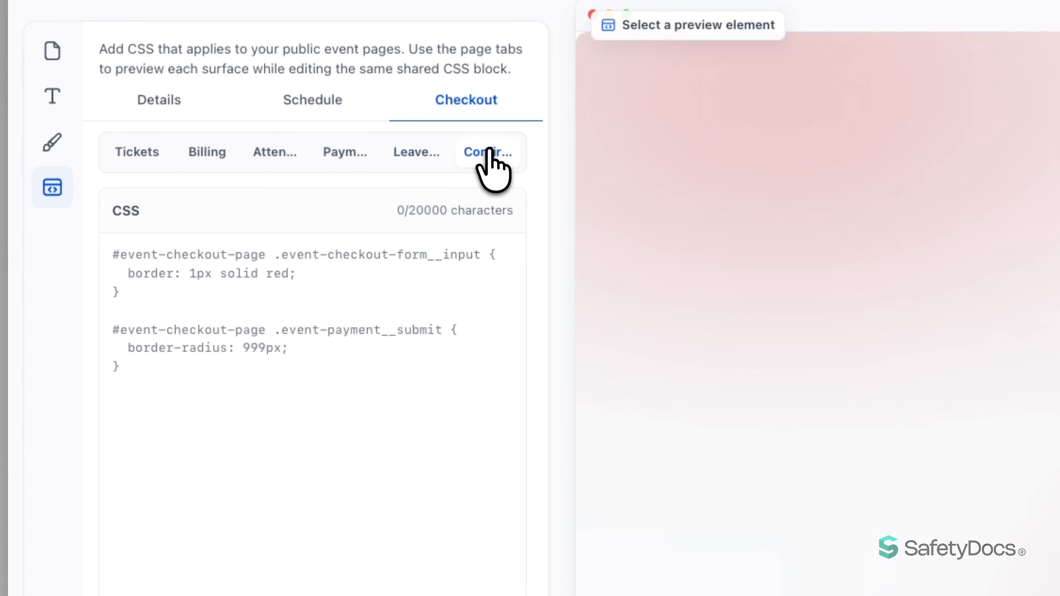
# Step: Return the custom CSS preview to the Details page and save the page and design changes
pyautogui.click(346, 104)
pyautogui.click(164, 99)
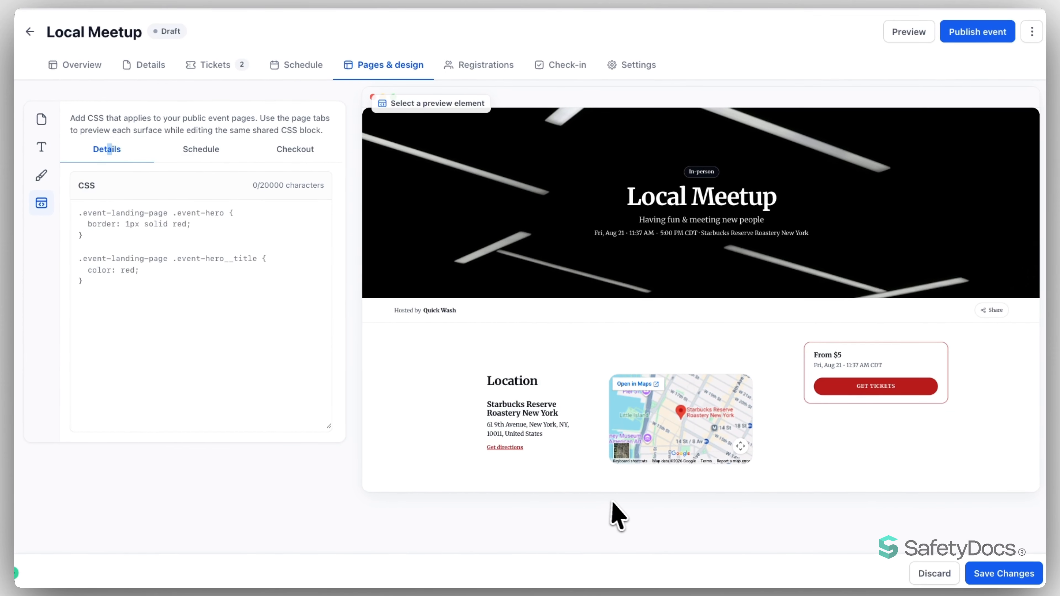
pyautogui.click(981, 571)
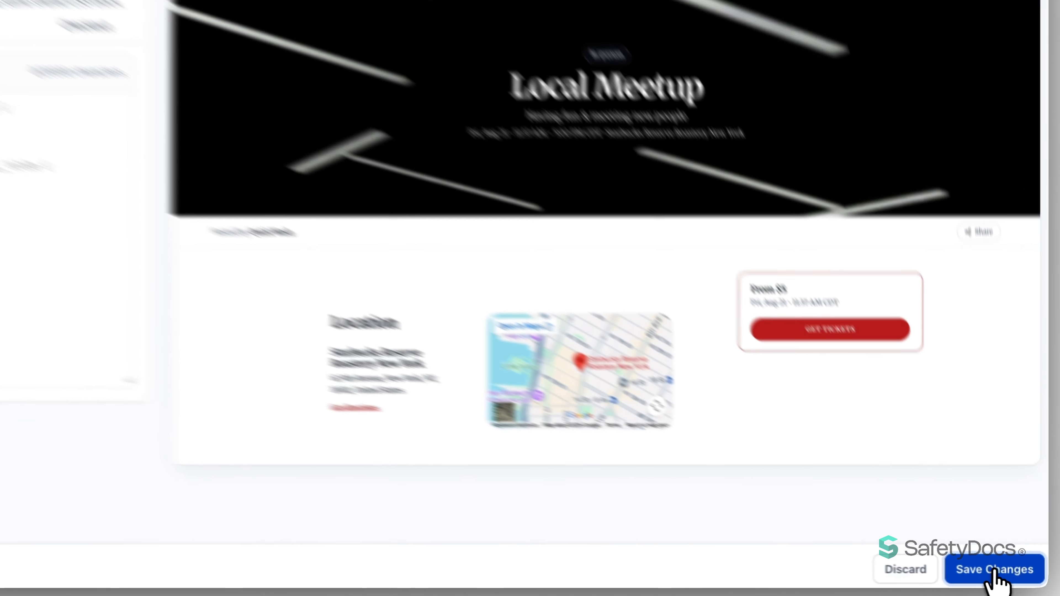